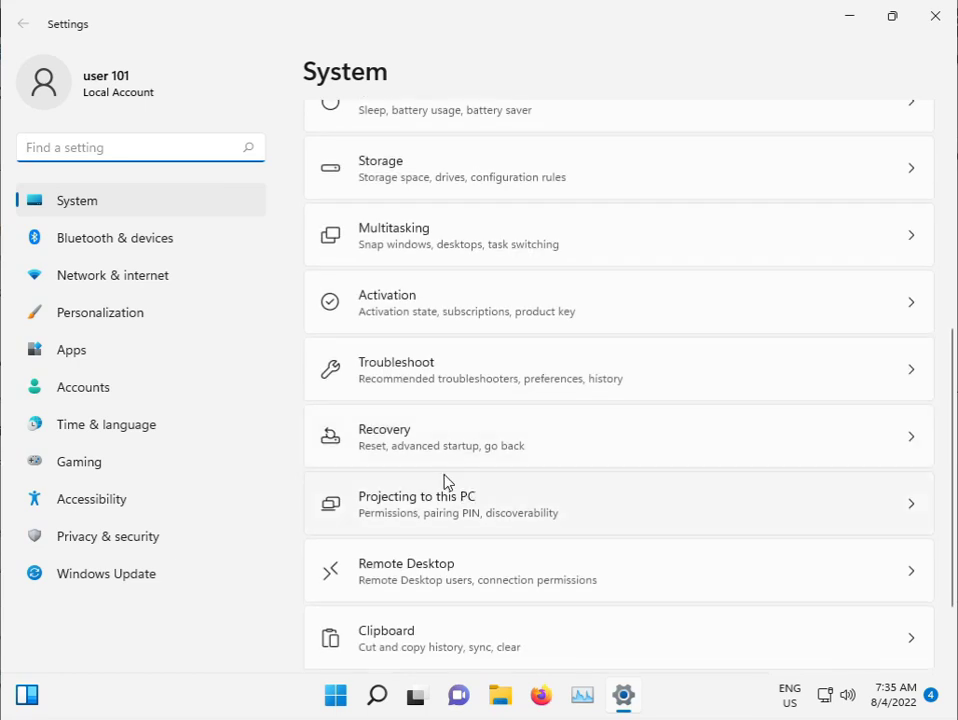
Step: Run the Windows Update troubleshooter from the Other troubleshooters in the system settings and close the Settings window
{"action": "left_click", "coordinate": [421, 389]}
{"action": "left_click", "coordinate": [530, 299]}
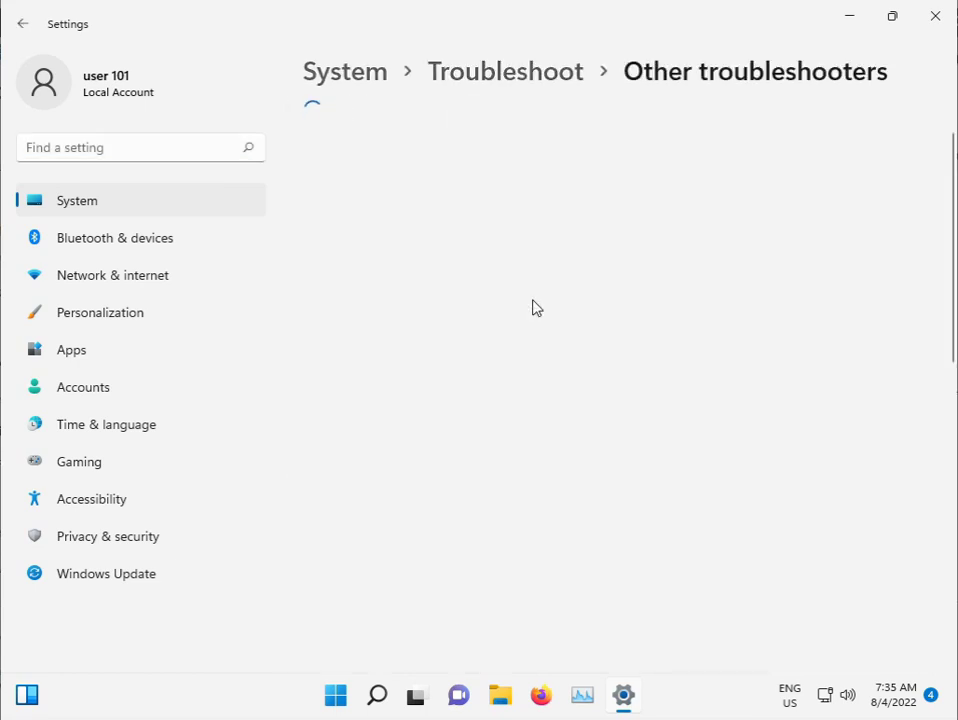
{"action": "left_click", "coordinate": [832, 366]}
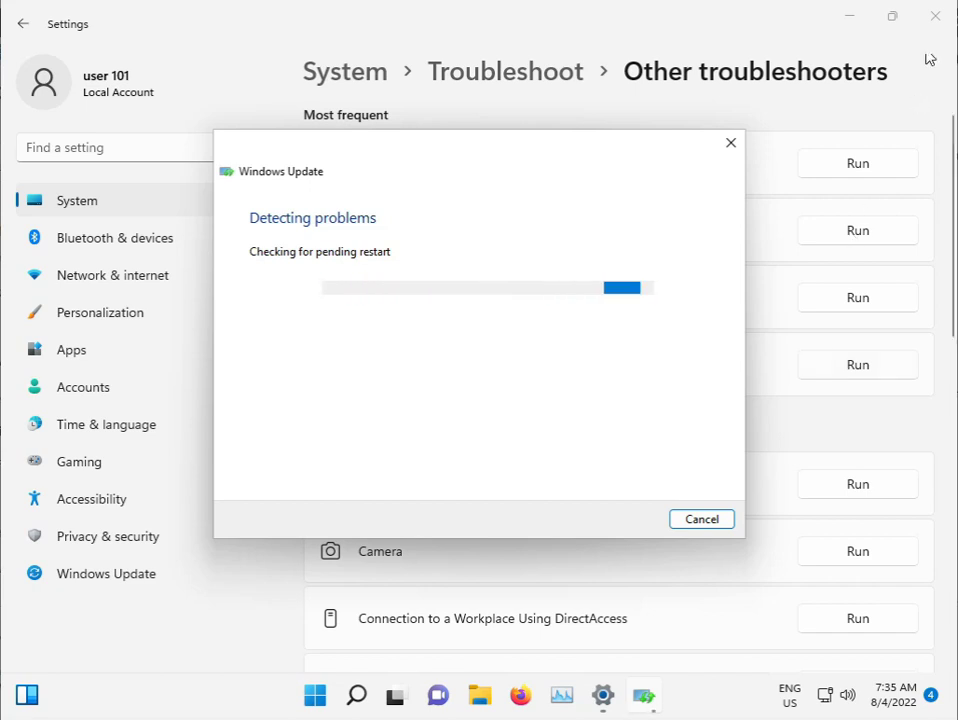
{"action": "left_click", "coordinate": [932, 18]}
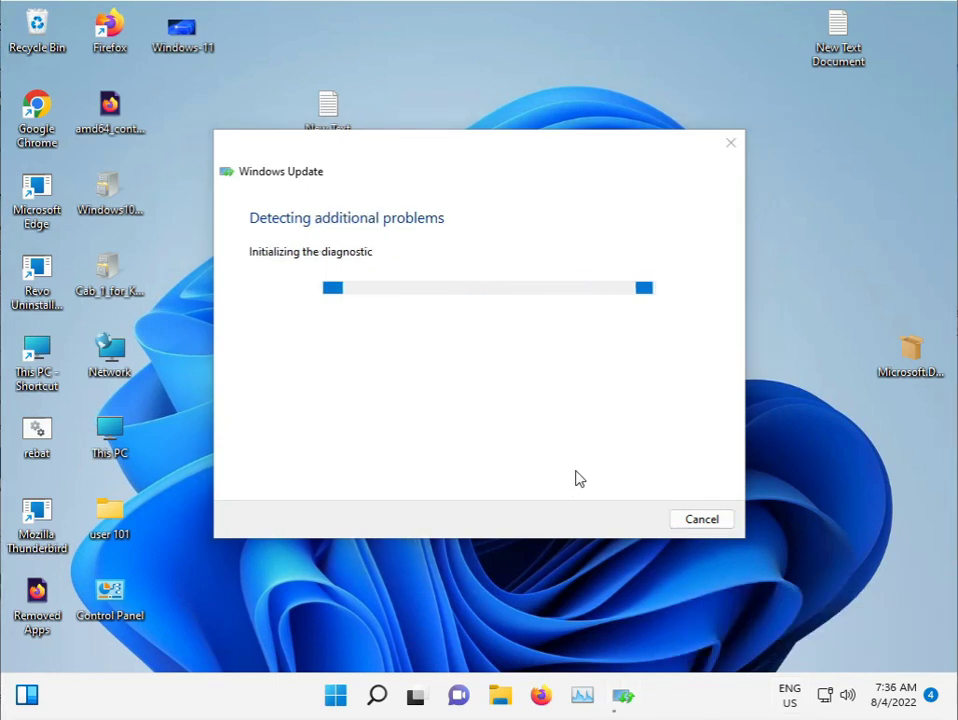
Step: Find Command Prompt by searching for cmd and open it as administrator, allowing it to make changes
{"action": "key", "text": "super+r"}
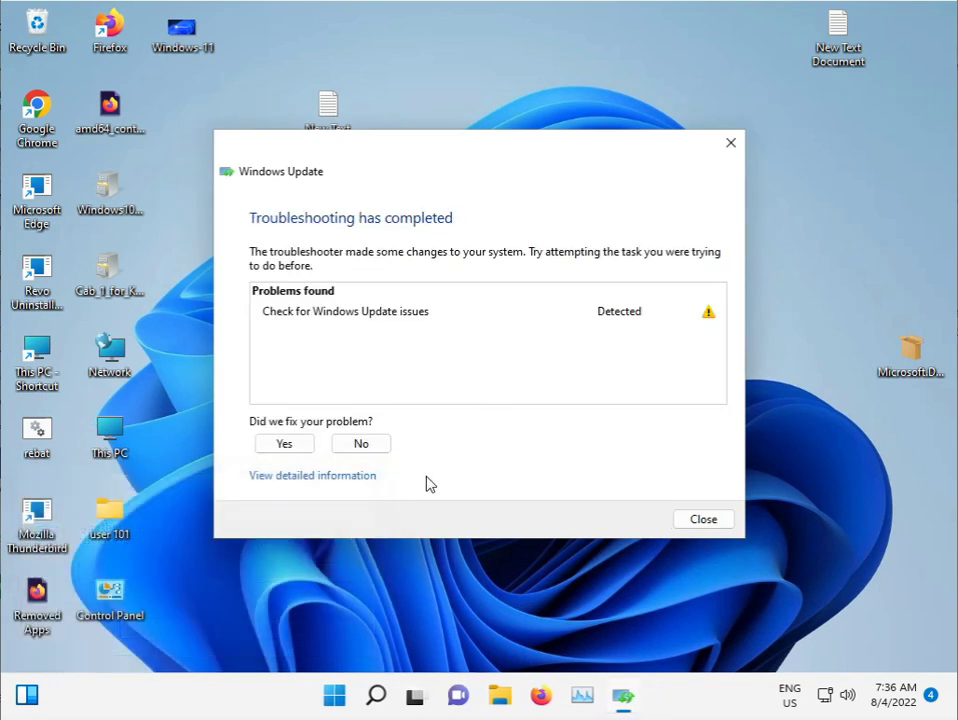
{"action": "left_click", "coordinate": [342, 695]}
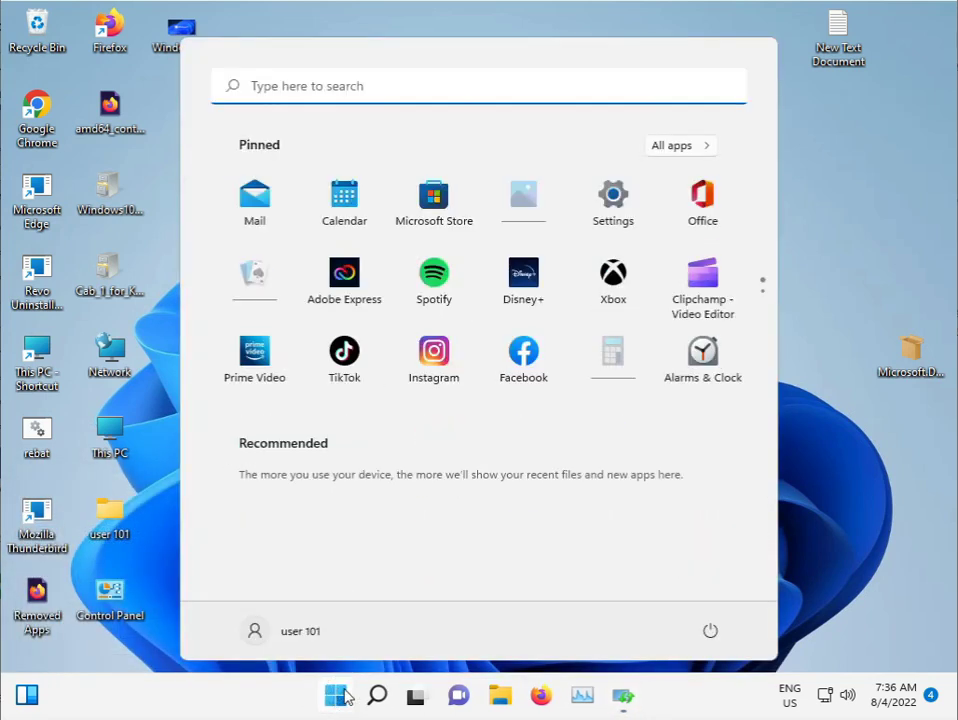
{"action": "type", "text": "cmd"}
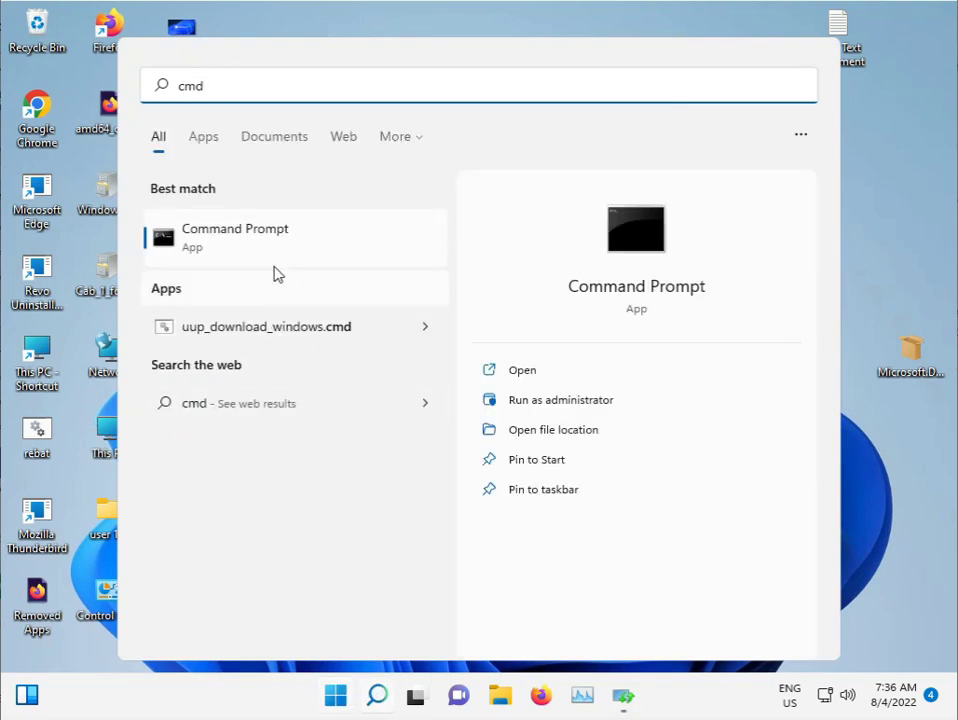
{"action": "right_click", "coordinate": [281, 248]}
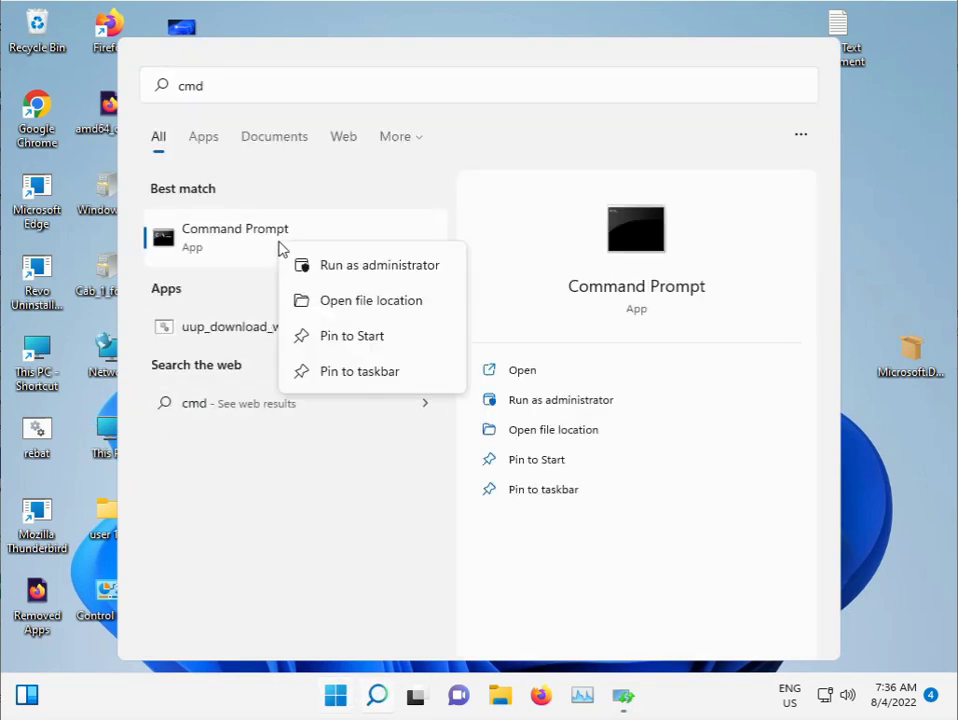
{"action": "left_click", "coordinate": [375, 270]}
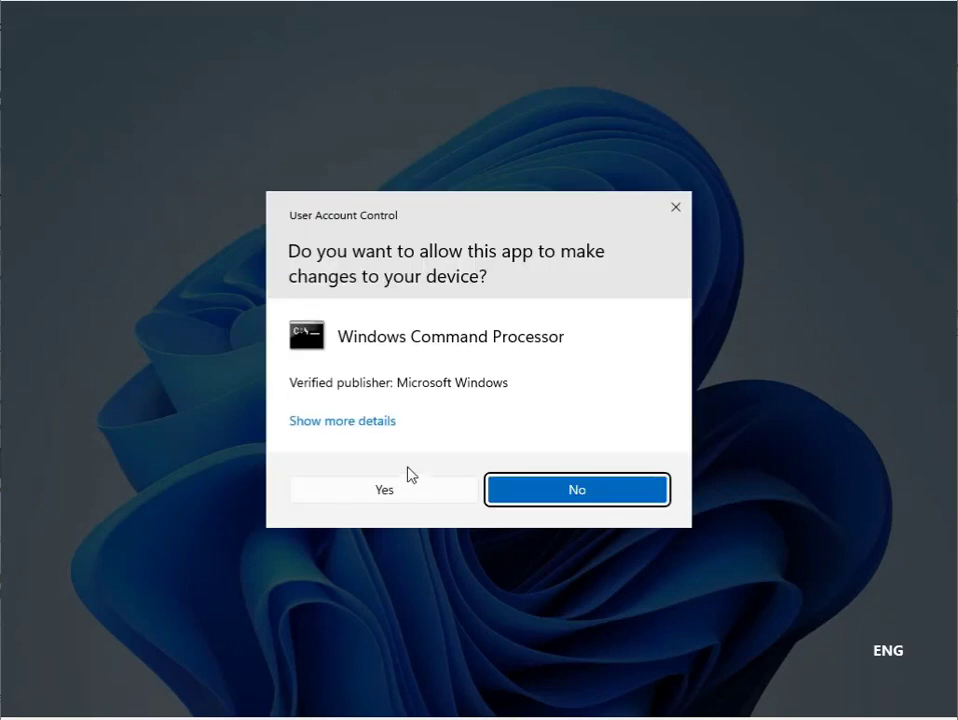
{"action": "left_click", "coordinate": [380, 492]}
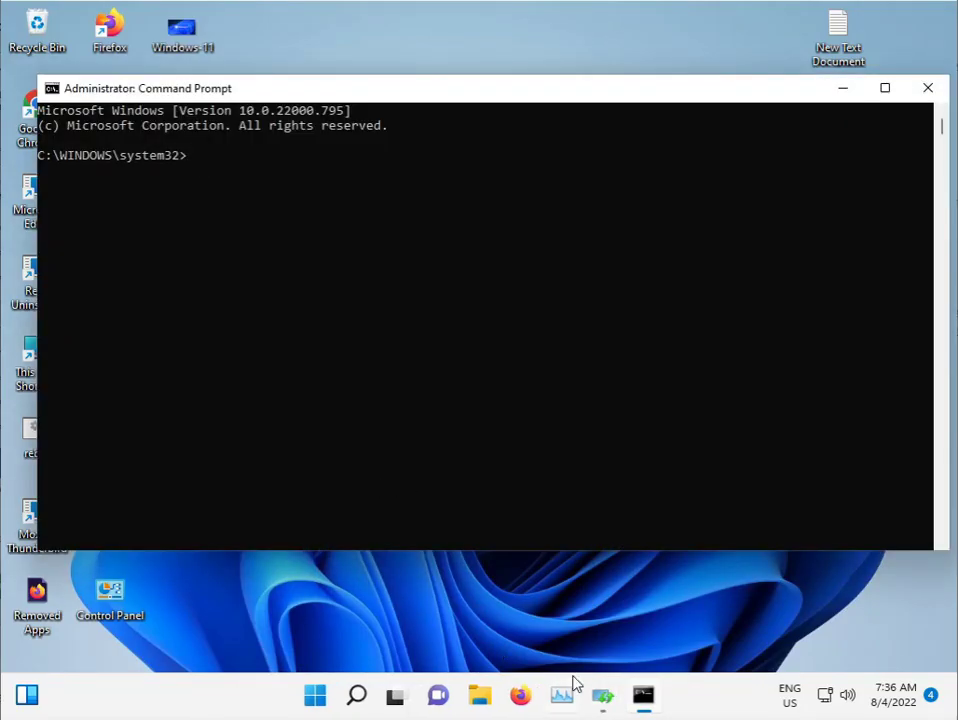
Step: Close the completed Windows Update troubleshooter and return to the administrator Command Prompt
{"action": "left_click", "coordinate": [603, 697]}
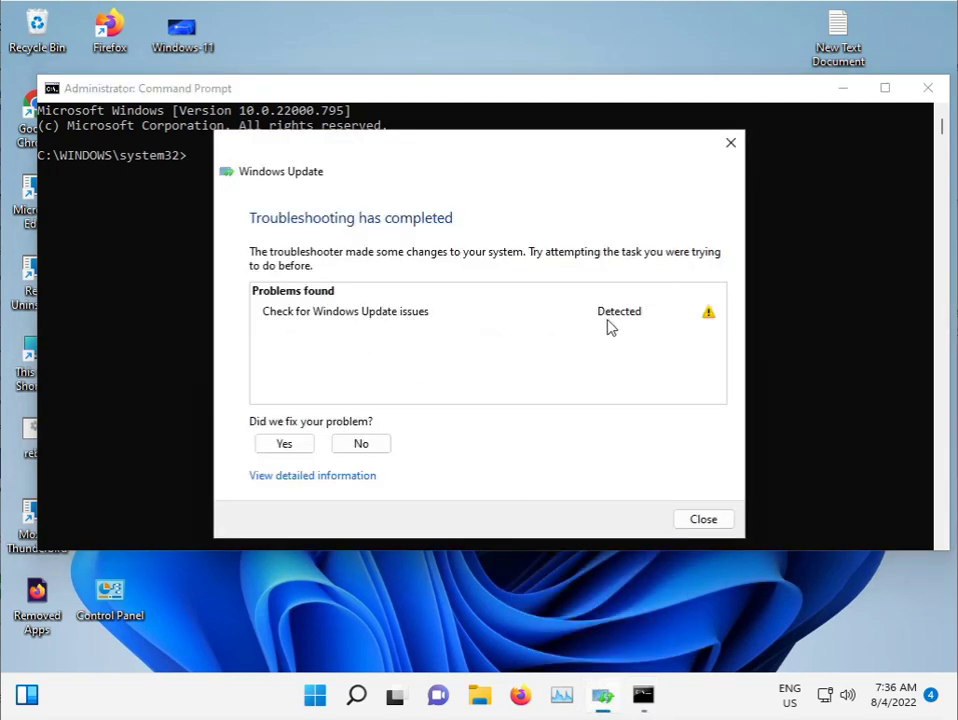
{"action": "left_click", "coordinate": [731, 143]}
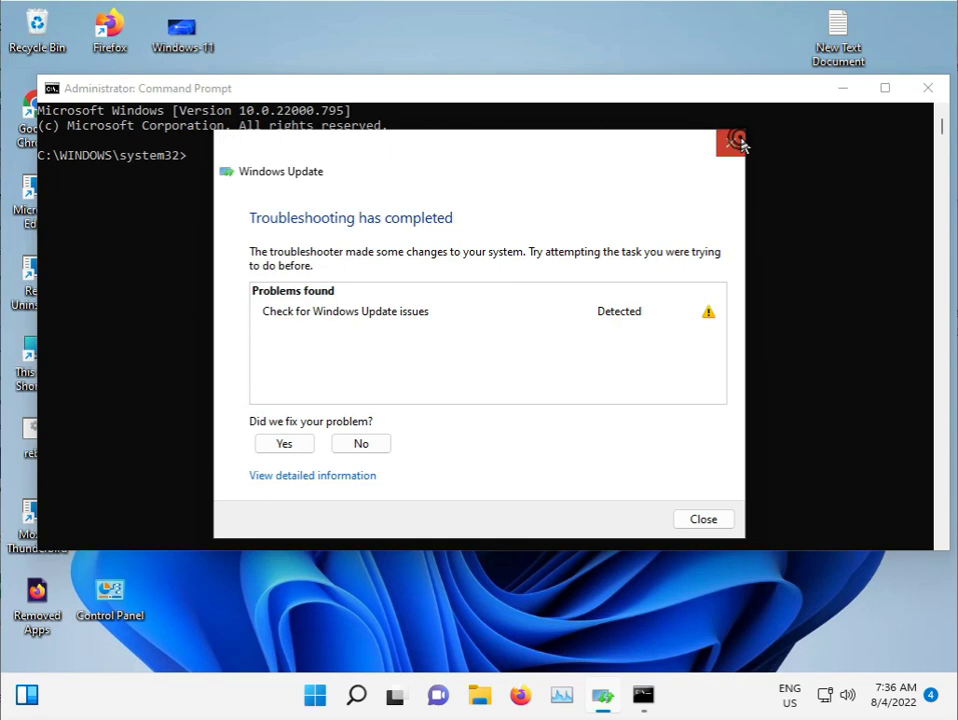
{"action": "left_click", "coordinate": [200, 156]}
{"action": "left_click", "coordinate": [191, 156]}
{"action": "key", "text": "Escape"}
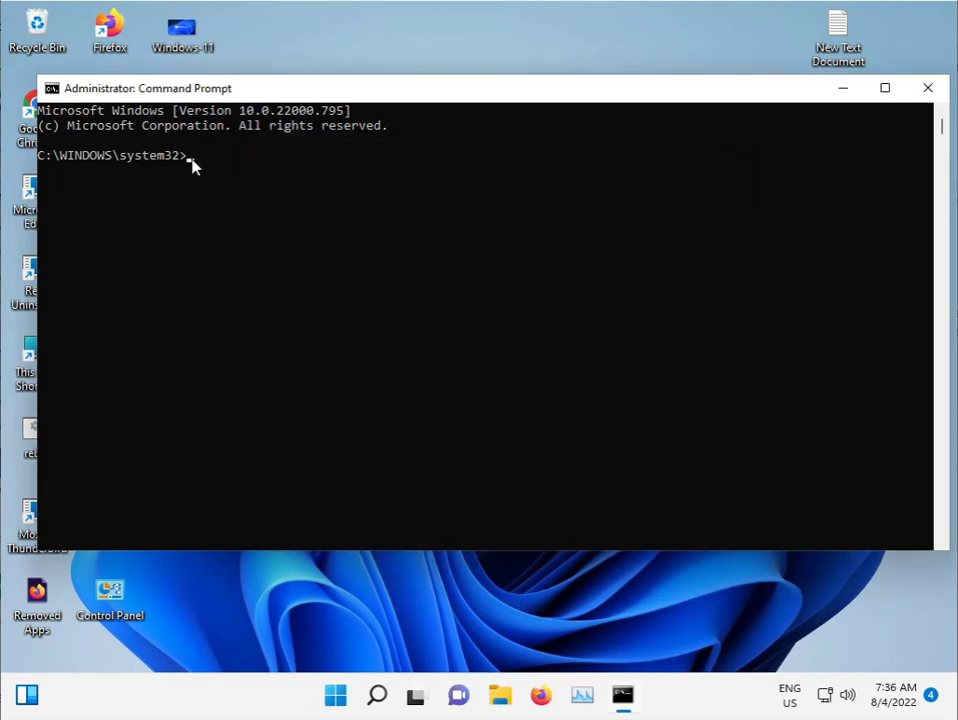
Step: Run the system file scan with sfc /scannow and minimize the Command Prompt window
{"action": "type", "text": "sfc /scannow"}
{"action": "key", "text": "Return"}
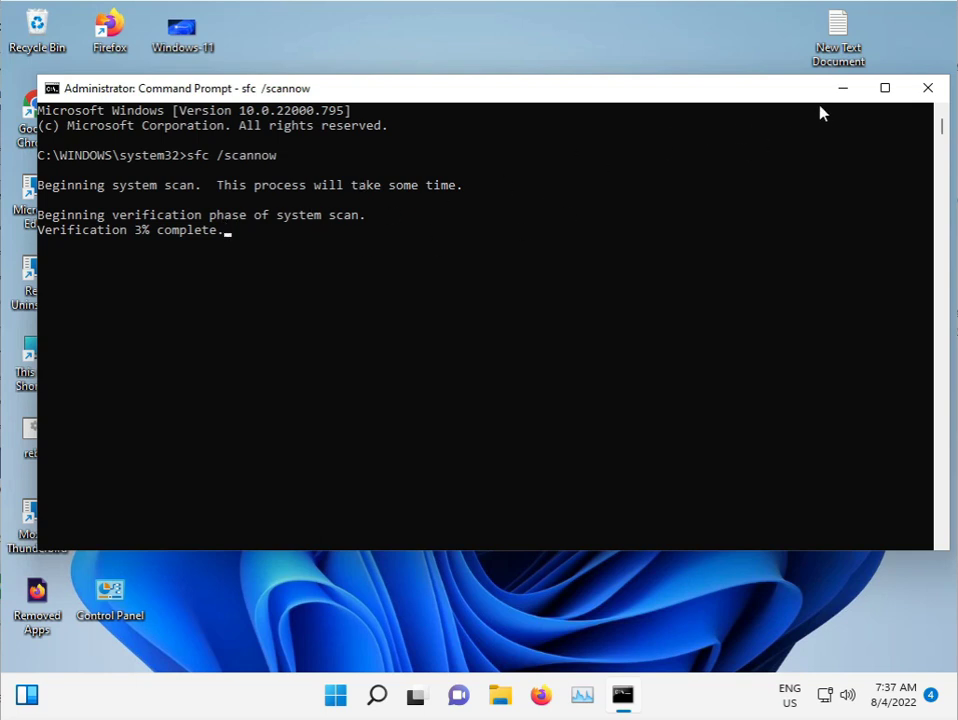
{"action": "left_click", "coordinate": [840, 90]}
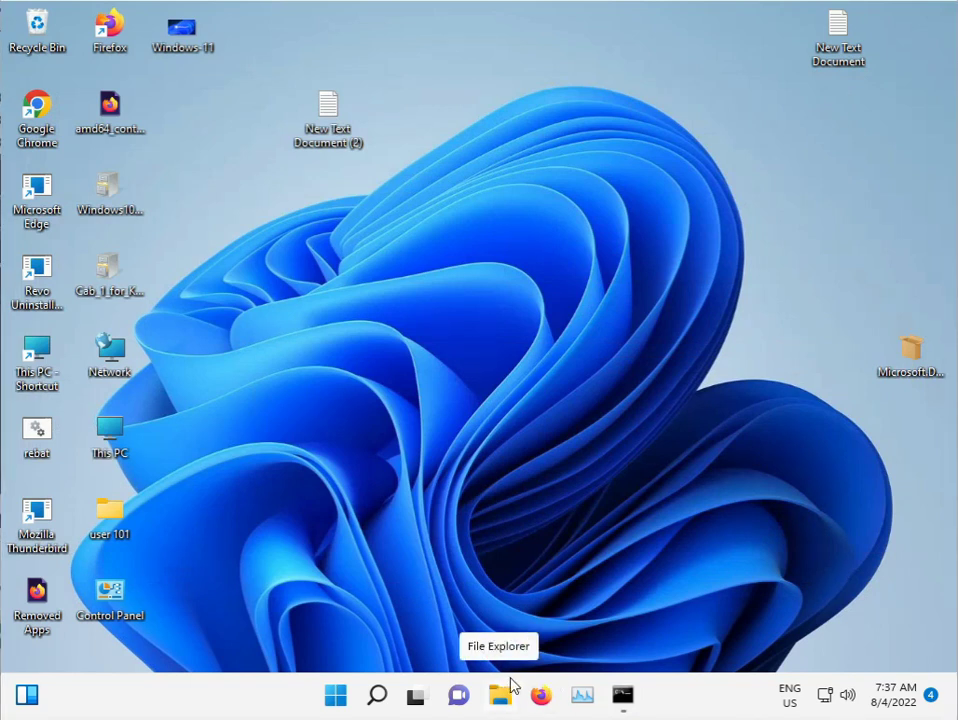
Step: Switch to Google Chrome, search for the .net framework repair tool and open Microsoft's support page about it
{"action": "double_click", "coordinate": [38, 104]}
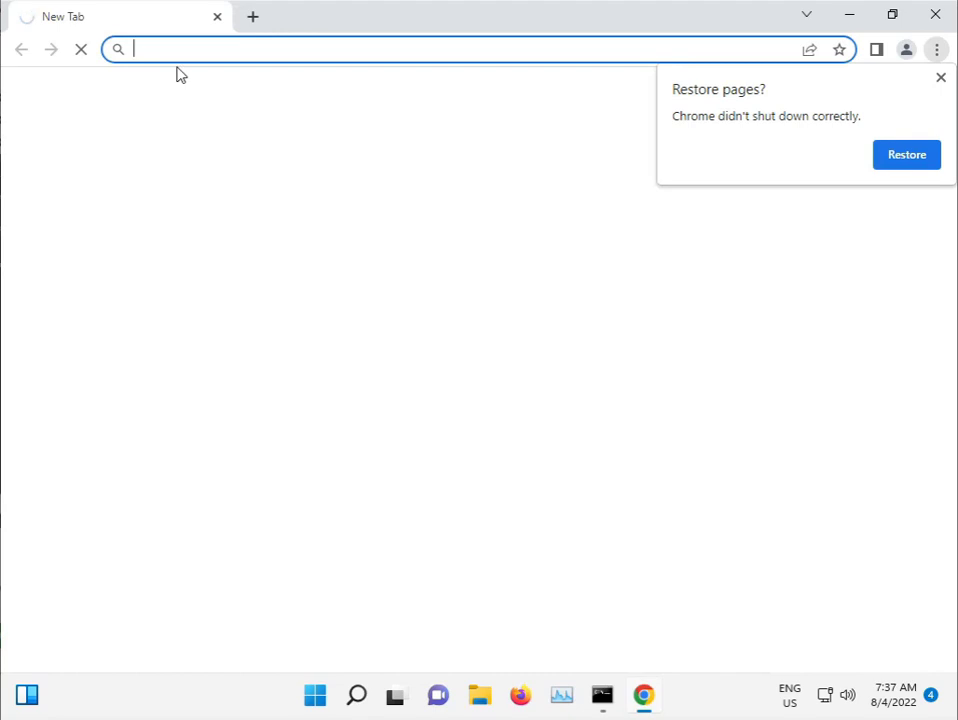
{"action": "left_click", "coordinate": [940, 78]}
{"action": "left_click", "coordinate": [408, 51]}
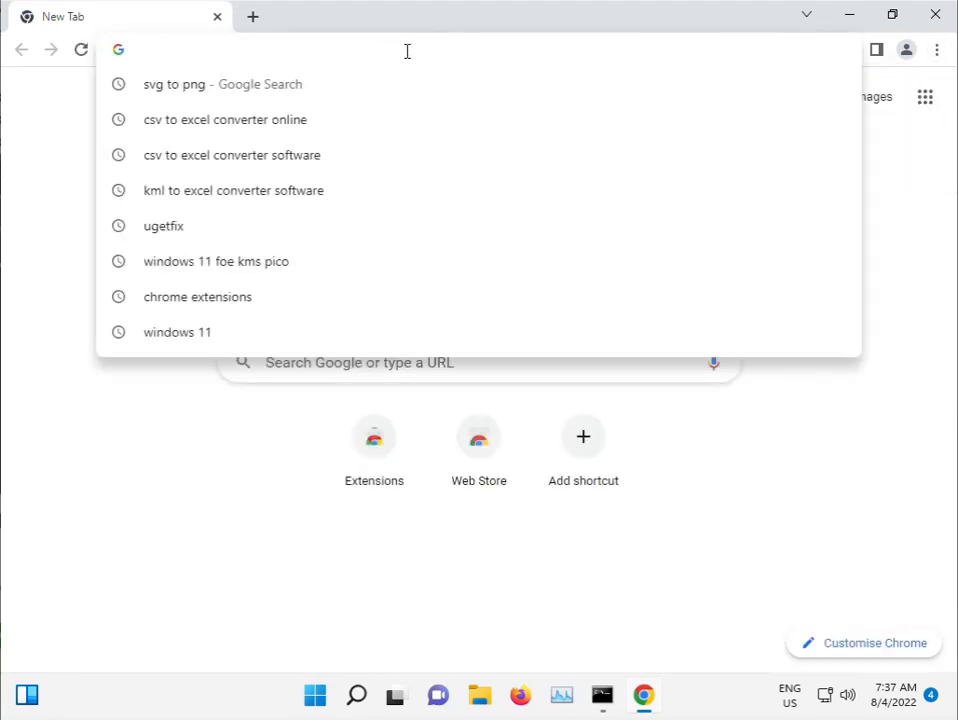
{"action": "type", "text": ".net"}
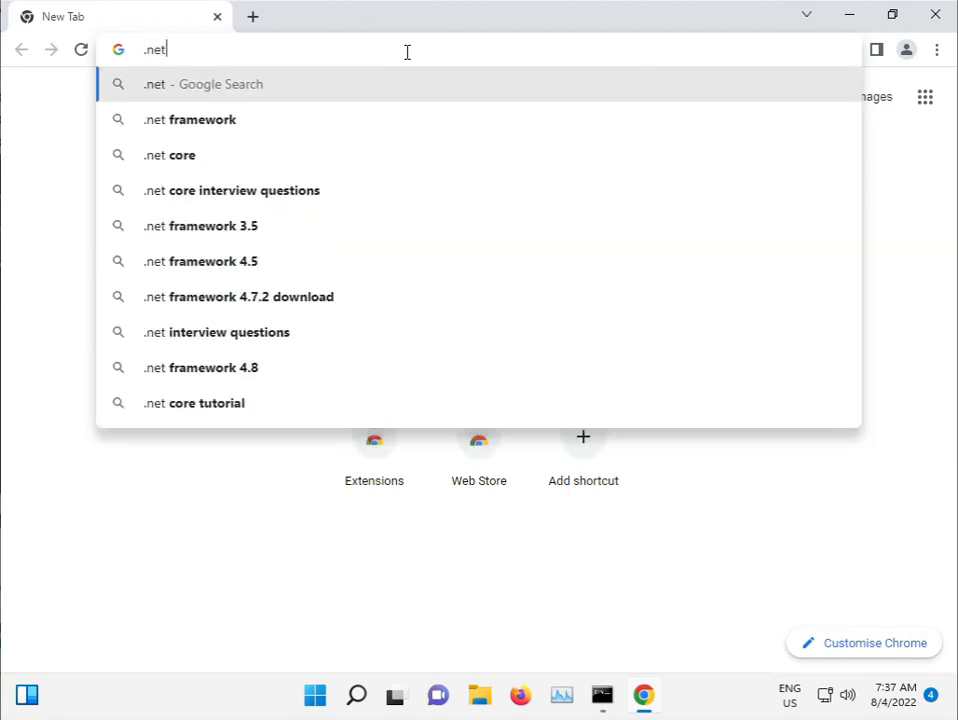
{"action": "key", "text": "Down"}
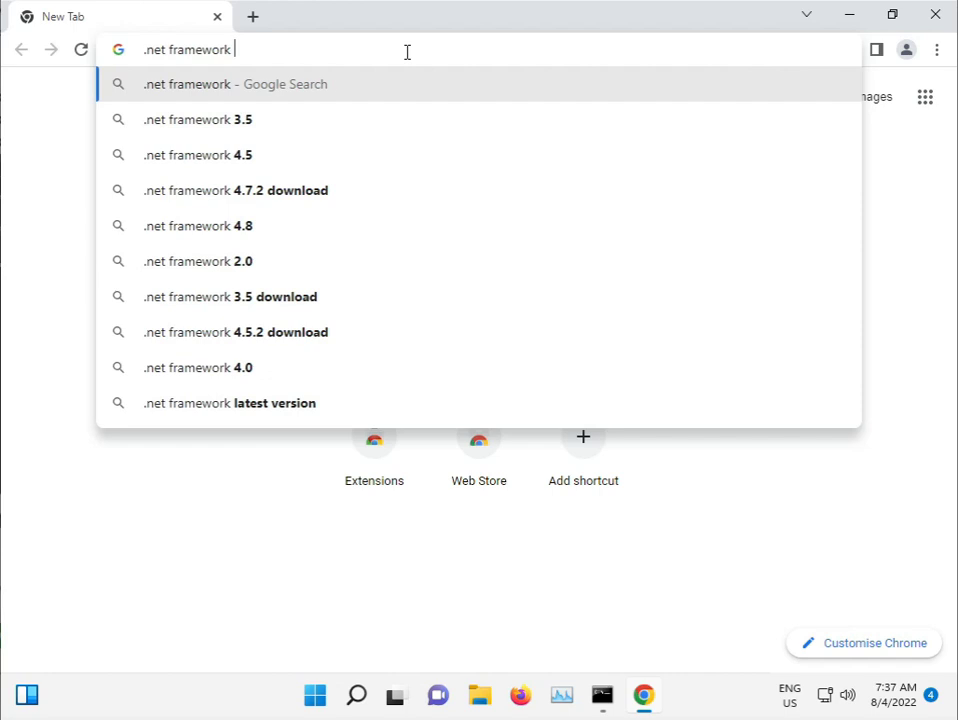
{"action": "type", "text": "repai"}
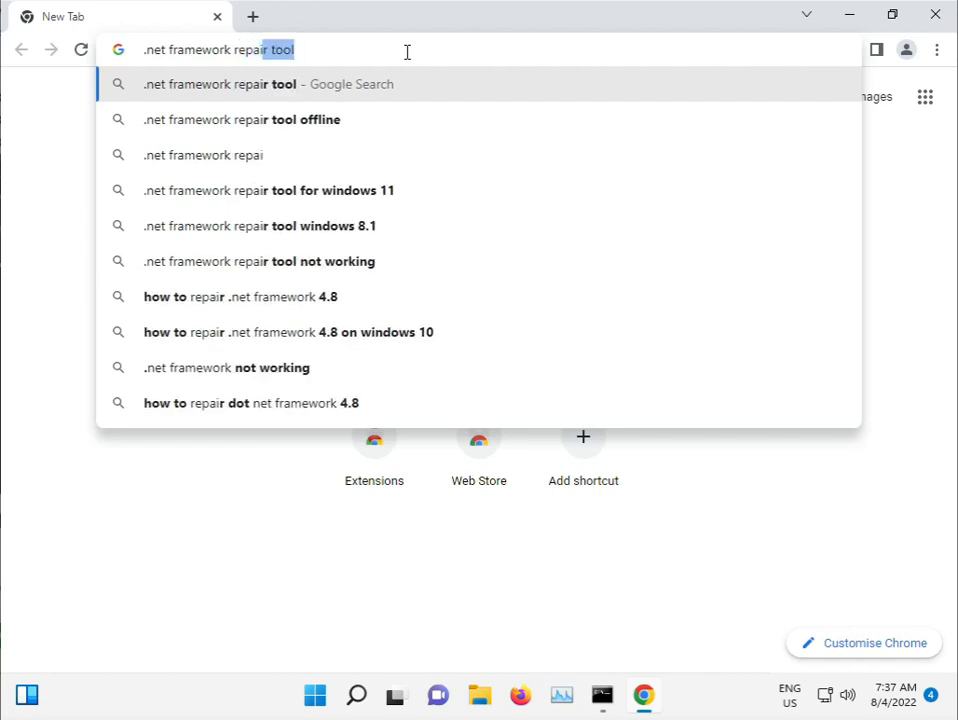
{"action": "key", "text": "Down"}
{"action": "key", "text": "Return"}
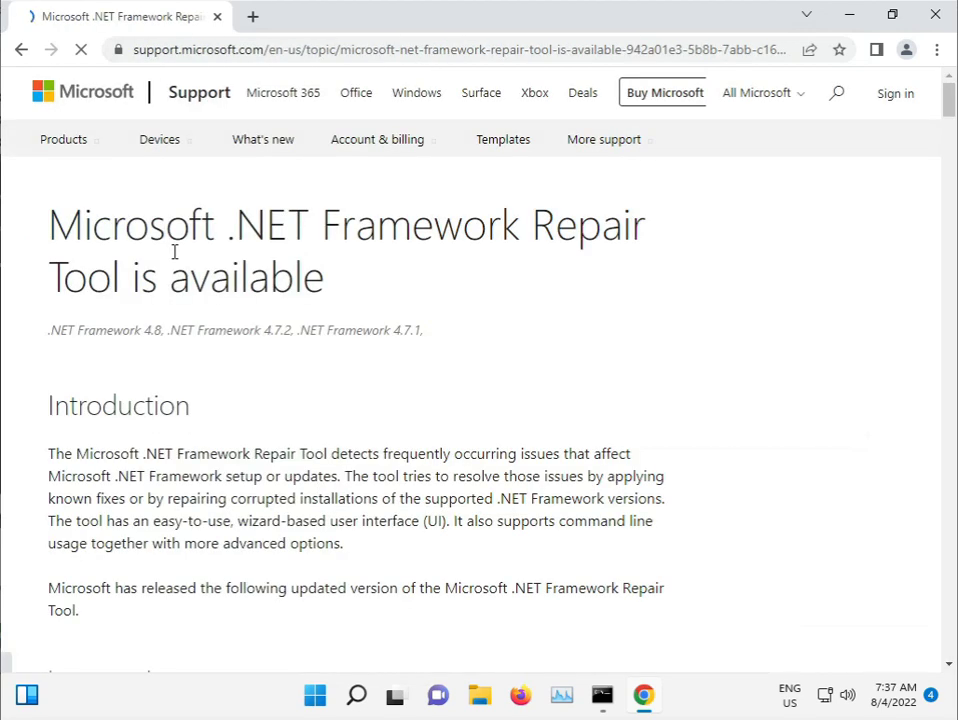
Step: Download the Microsoft .NET Framework Repair Tool from the Download information section of the support article
{"action": "scroll", "coordinate": [360, 453], "scroll_direction": "down", "scroll_amount": 2}
{"action": "scroll", "coordinate": [360, 453], "scroll_direction": "down", "scroll_amount": 4}
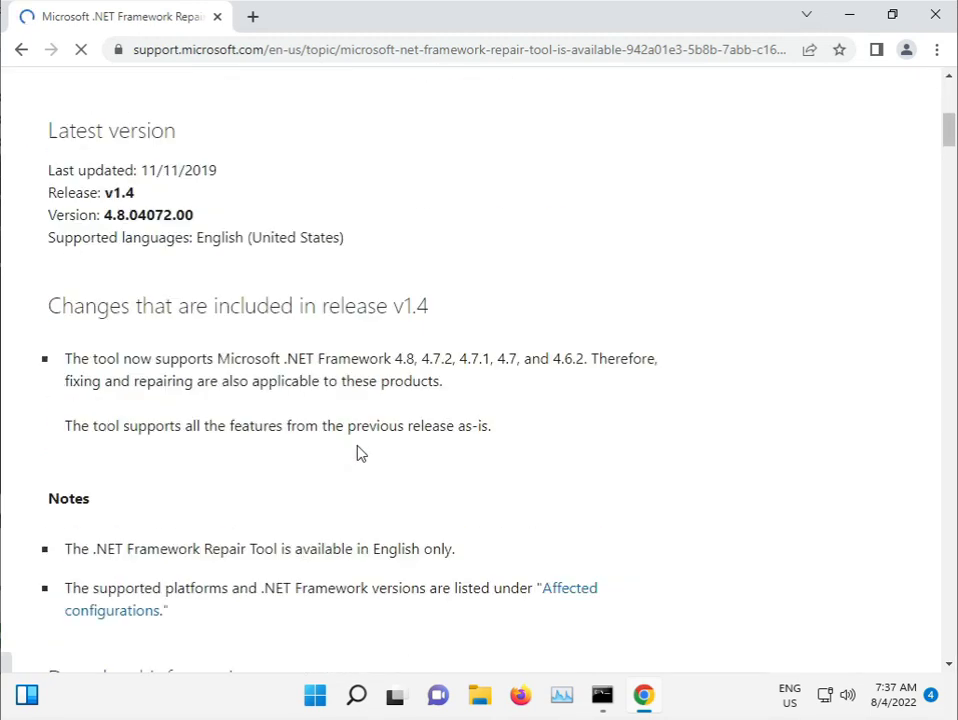
{"action": "scroll", "coordinate": [360, 453], "scroll_direction": "down", "scroll_amount": 3}
{"action": "scroll", "coordinate": [360, 453], "scroll_direction": "down", "scroll_amount": 2}
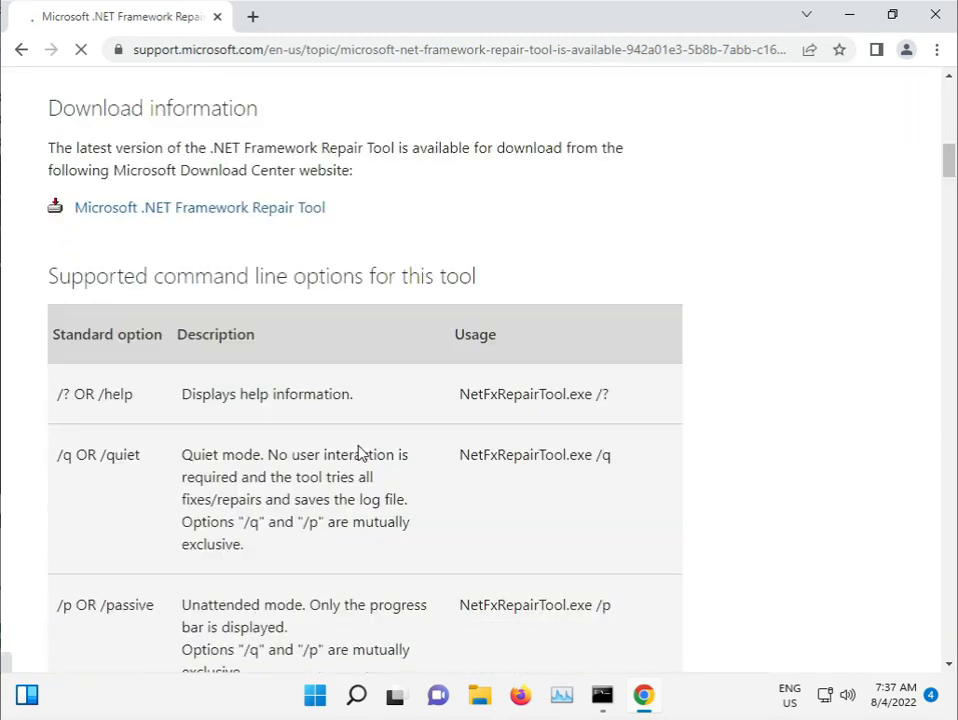
{"action": "scroll", "coordinate": [360, 446], "scroll_direction": "down", "scroll_amount": 2}
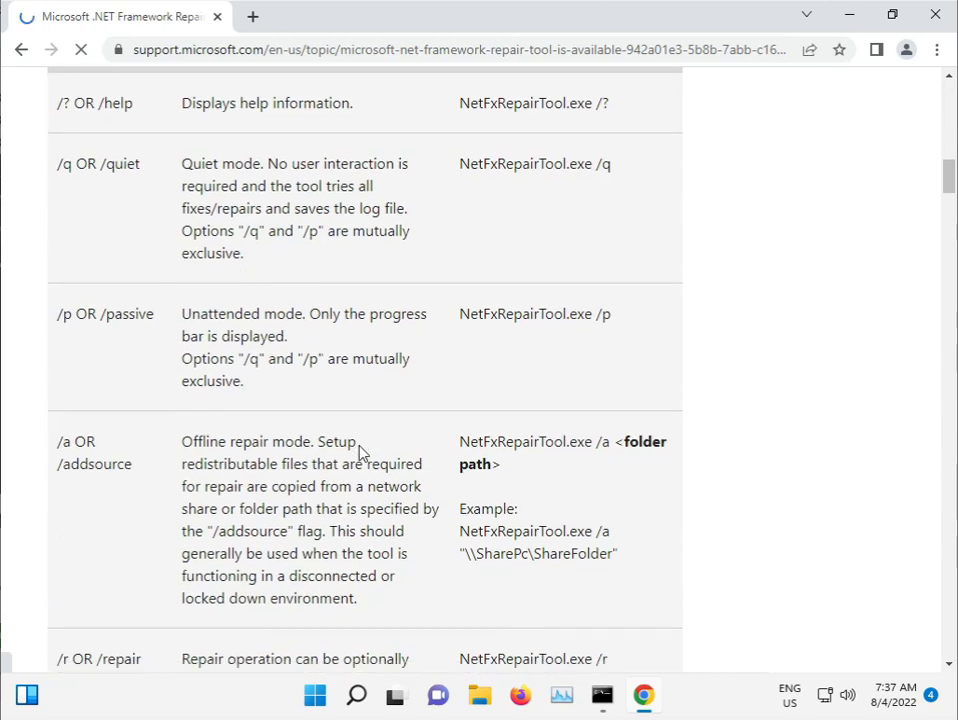
{"action": "scroll", "coordinate": [362, 446], "scroll_direction": "down", "scroll_amount": 3}
{"action": "scroll", "coordinate": [362, 446], "scroll_direction": "down", "scroll_amount": 10}
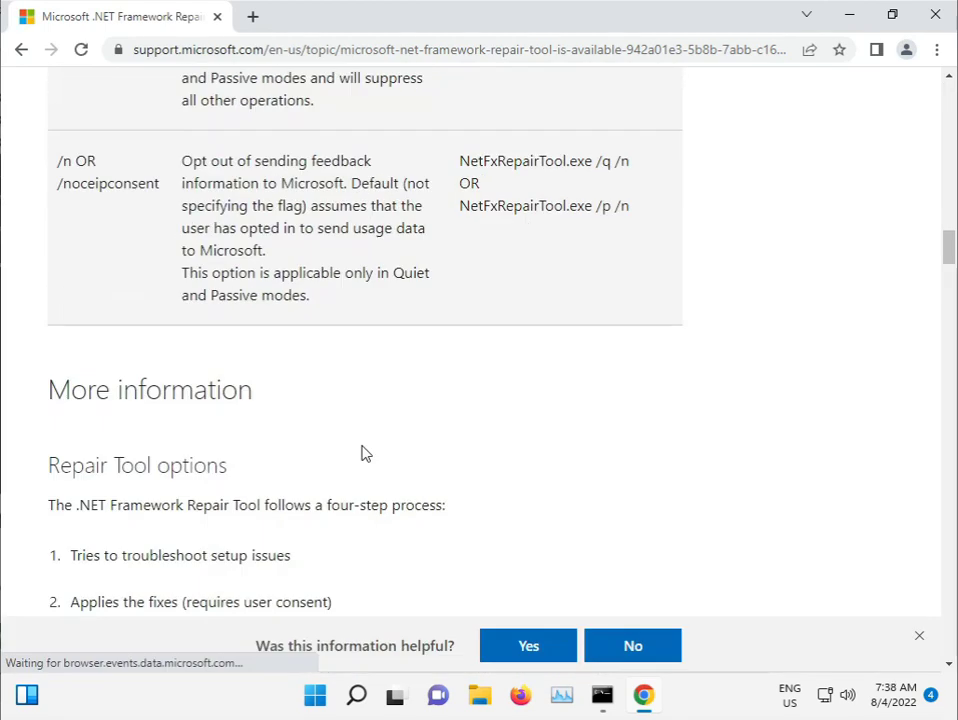
{"action": "scroll", "coordinate": [364, 453], "scroll_direction": "down", "scroll_amount": 6}
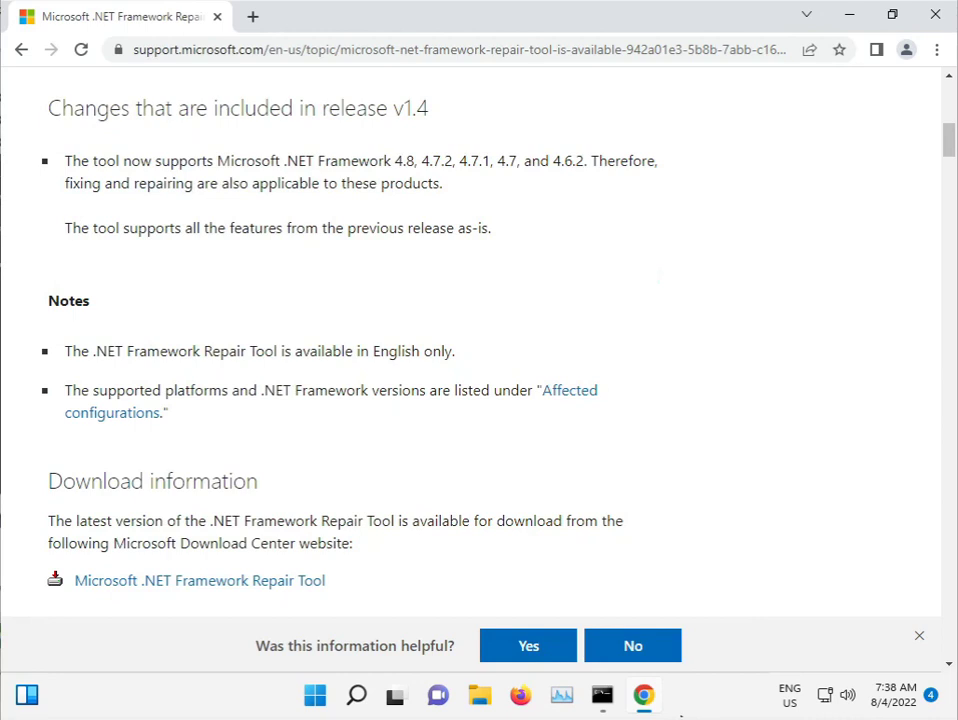
{"action": "left_click", "coordinate": [95, 581]}
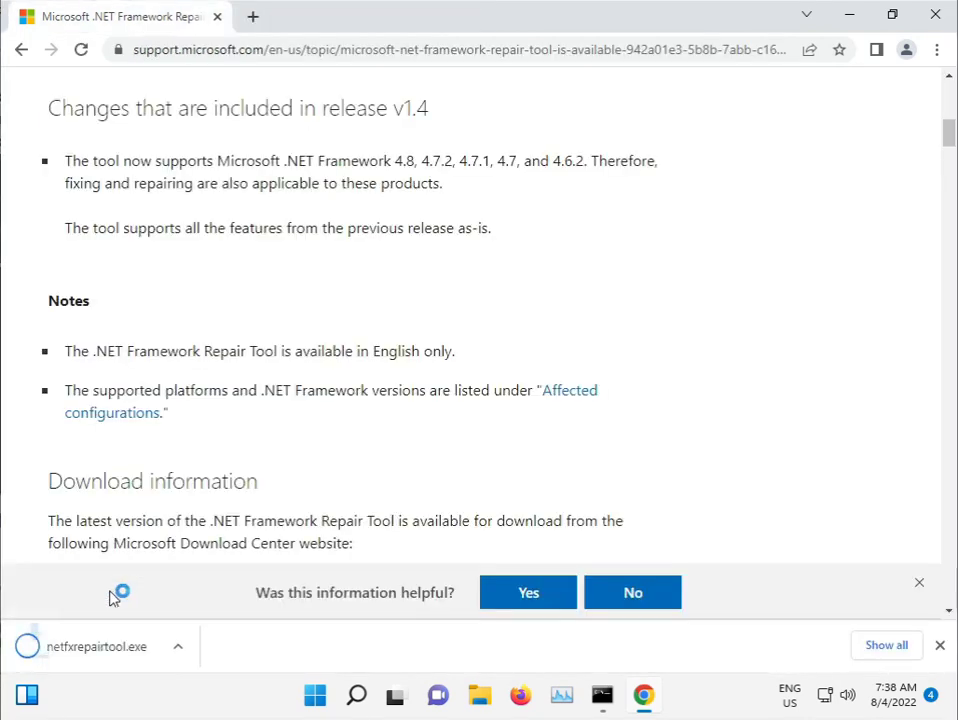
Step: Launch the downloaded netfxrepairtool.exe with permission to make changes, accept the license terms and proceed to the recommended changes
{"action": "left_click", "coordinate": [195, 650]}
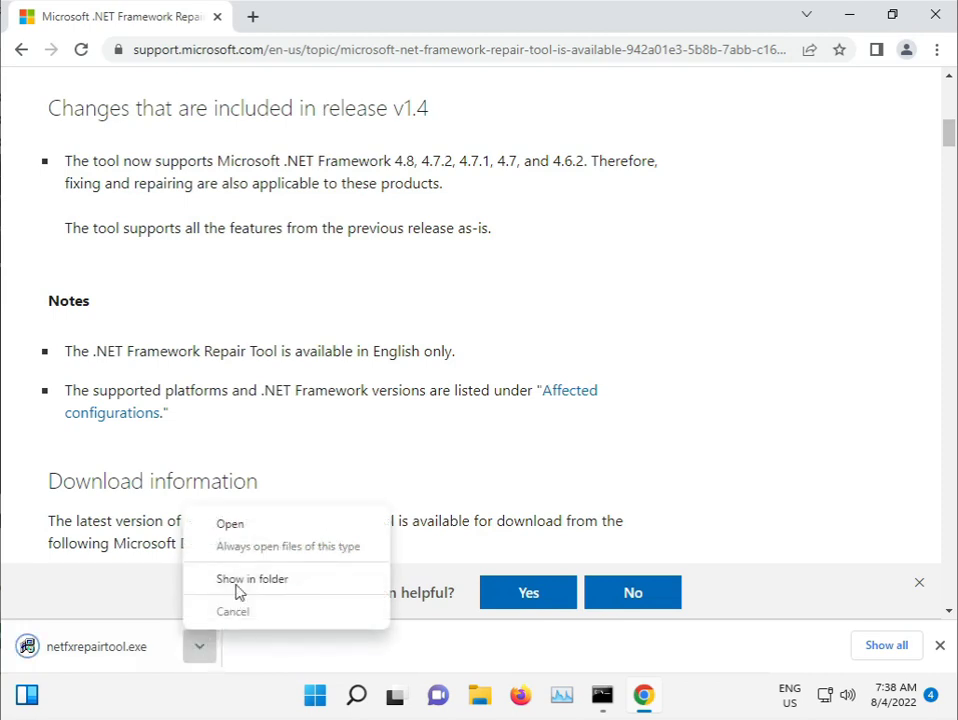
{"action": "left_click", "coordinate": [230, 524]}
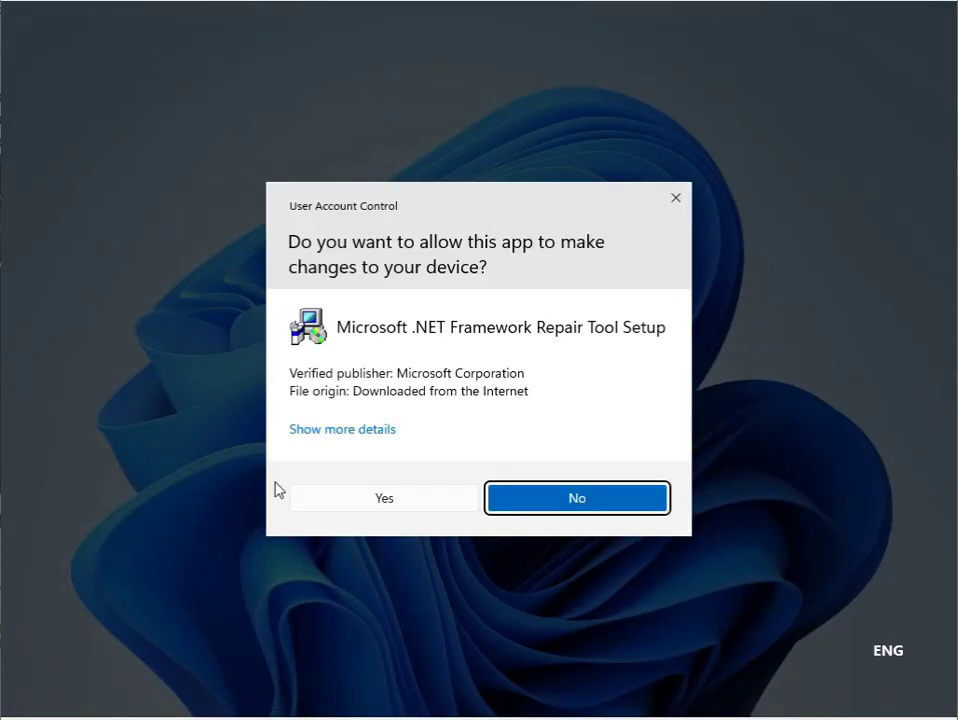
{"action": "left_click", "coordinate": [390, 499]}
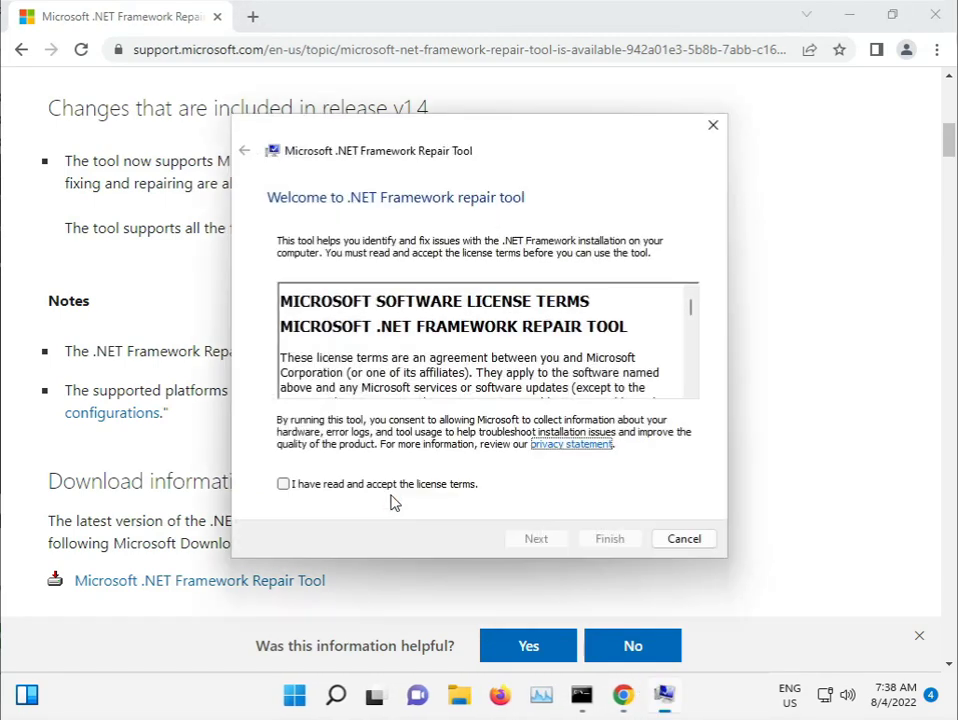
{"action": "left_click", "coordinate": [372, 485]}
{"action": "left_click", "coordinate": [552, 540]}
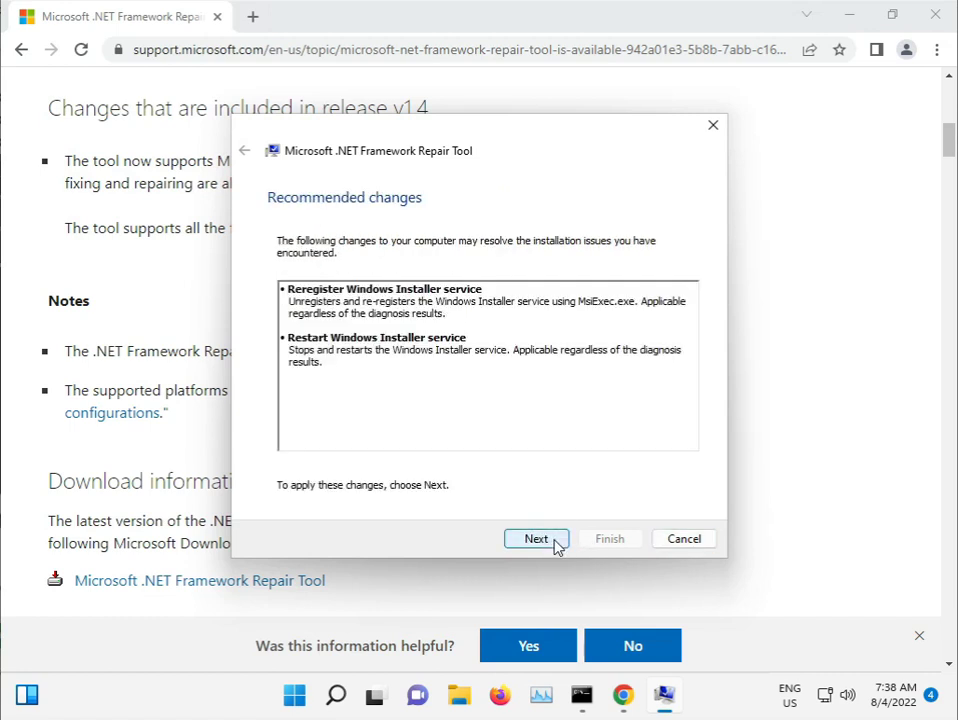
Step: Apply the recommended changes in the .NET Framework Repair Tool, continue to the additional options and finish the tool
{"action": "left_click", "coordinate": [556, 545]}
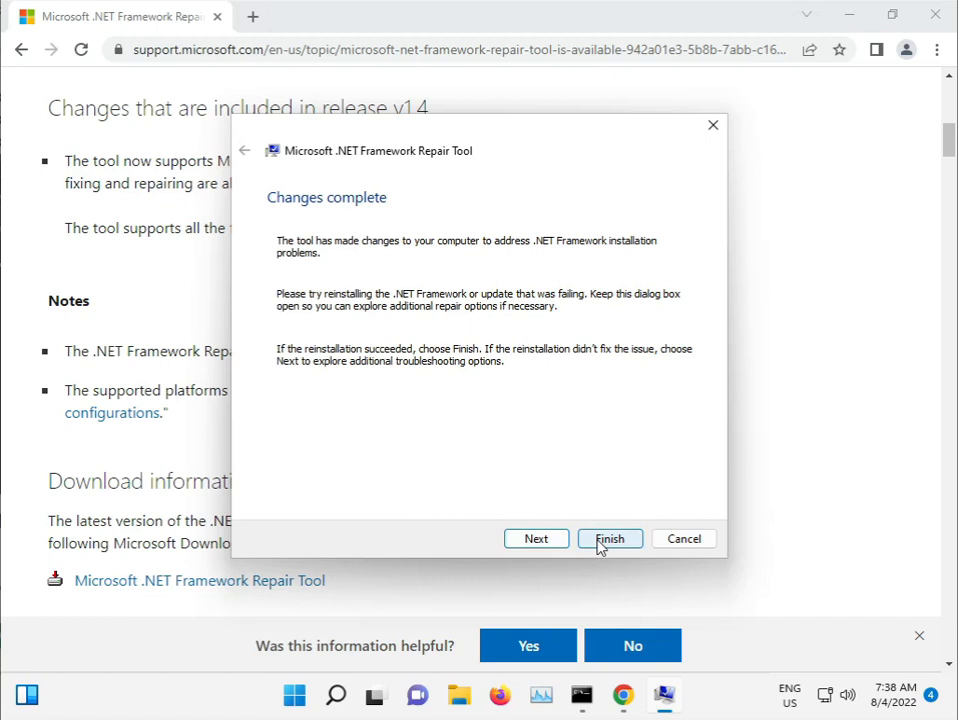
{"action": "left_click", "coordinate": [543, 541]}
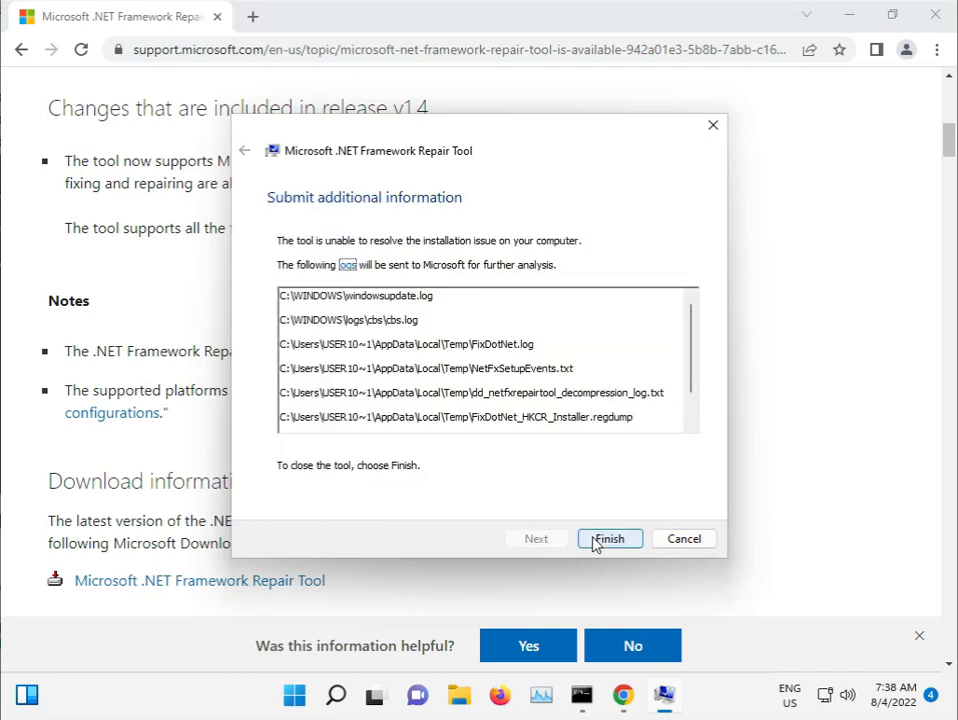
{"action": "left_click", "coordinate": [596, 540]}
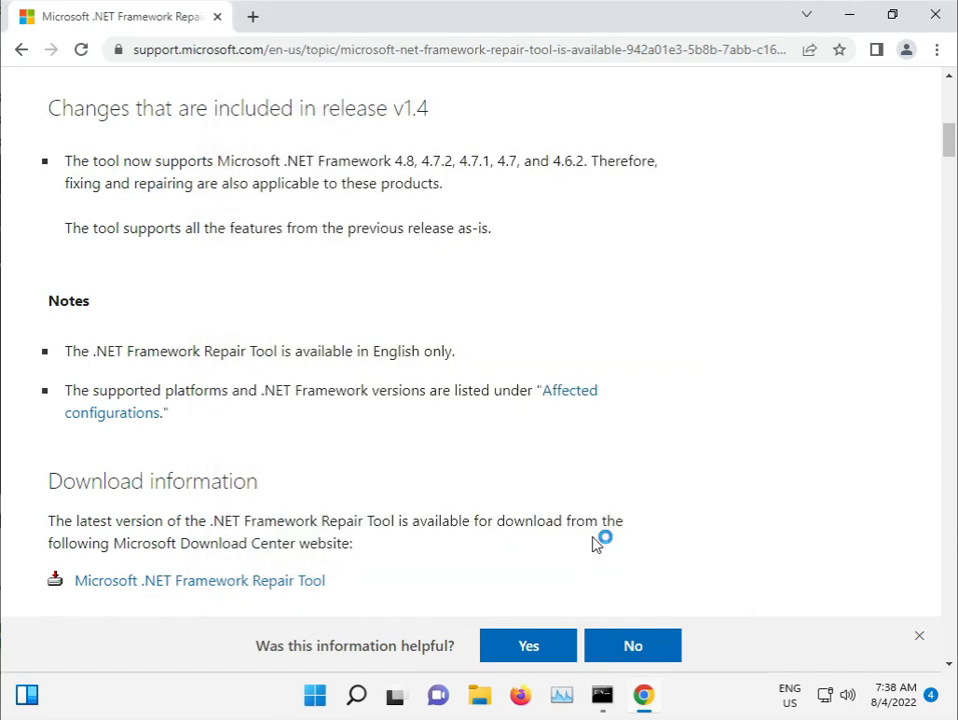
Step: Minimize the browser window to show the desktop
{"action": "left_click", "coordinate": [850, 14]}
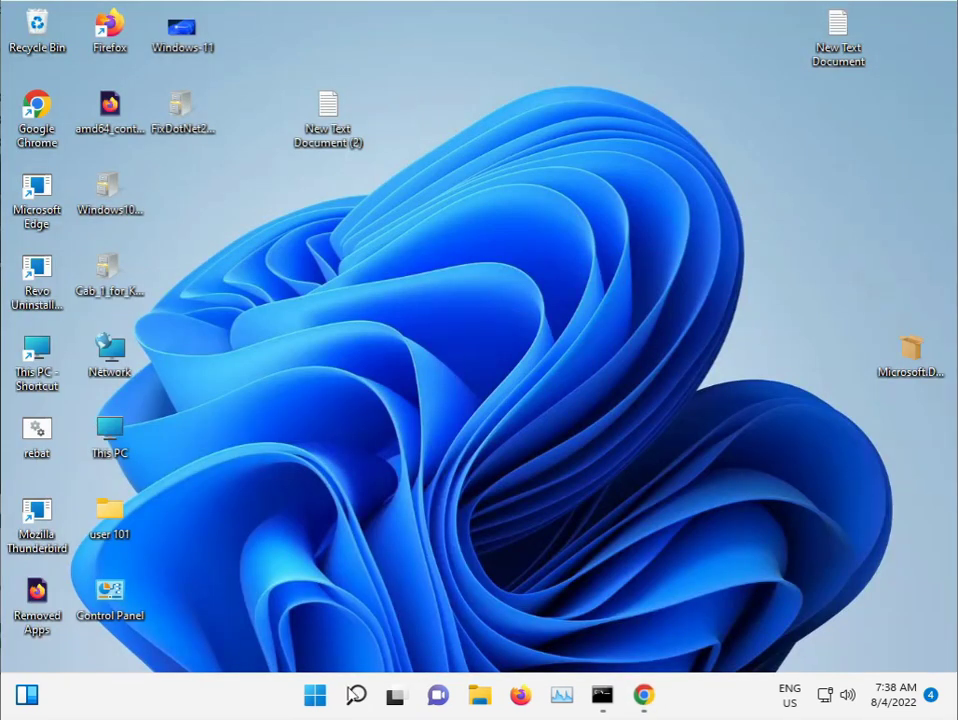
{"action": "left_click", "coordinate": [316, 700]}
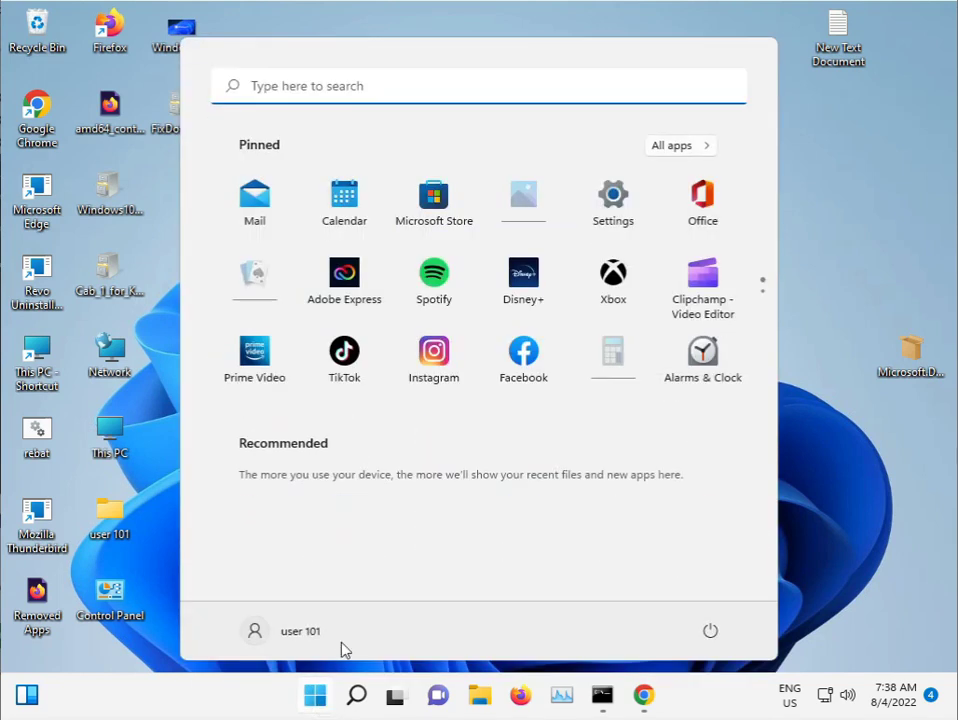
{"action": "left_click", "coordinate": [782, 452]}
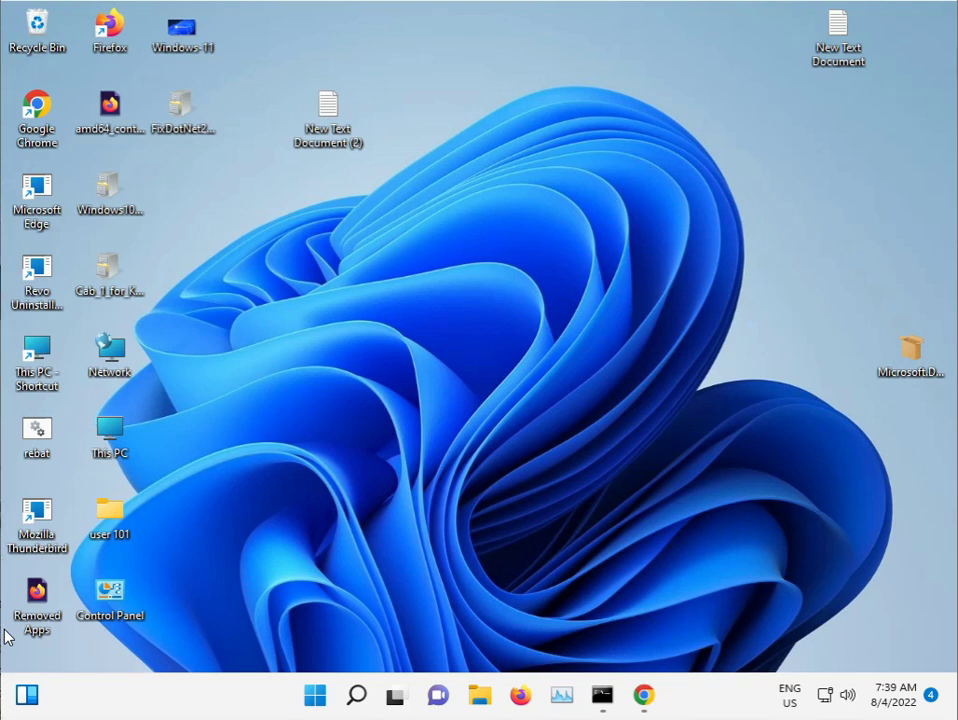
{"action": "left_click", "coordinate": [313, 695]}
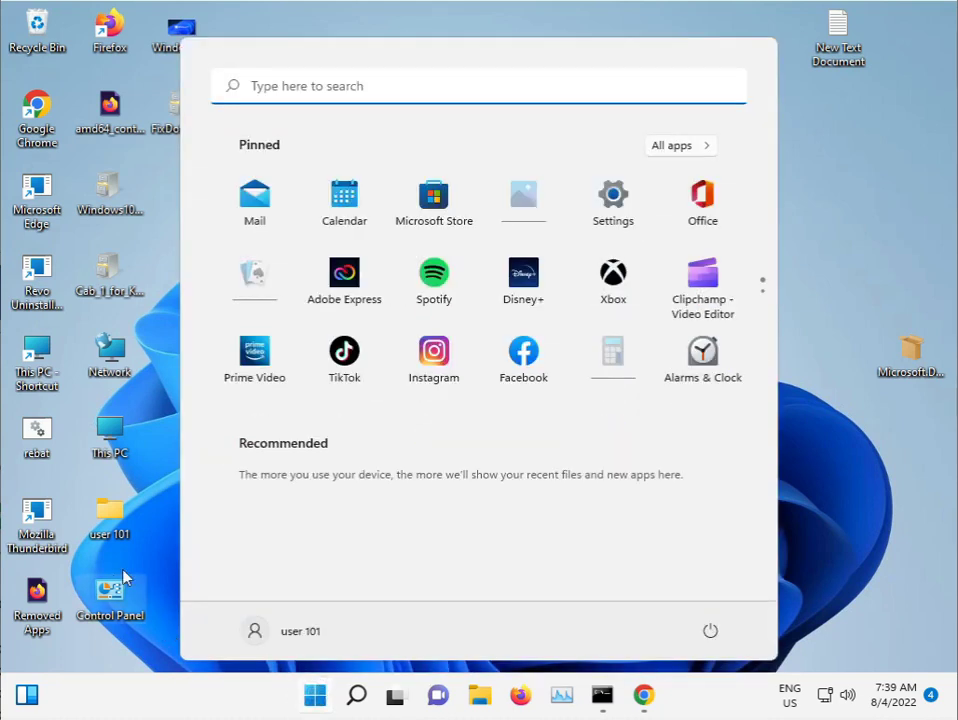
{"action": "left_click", "coordinate": [139, 549]}
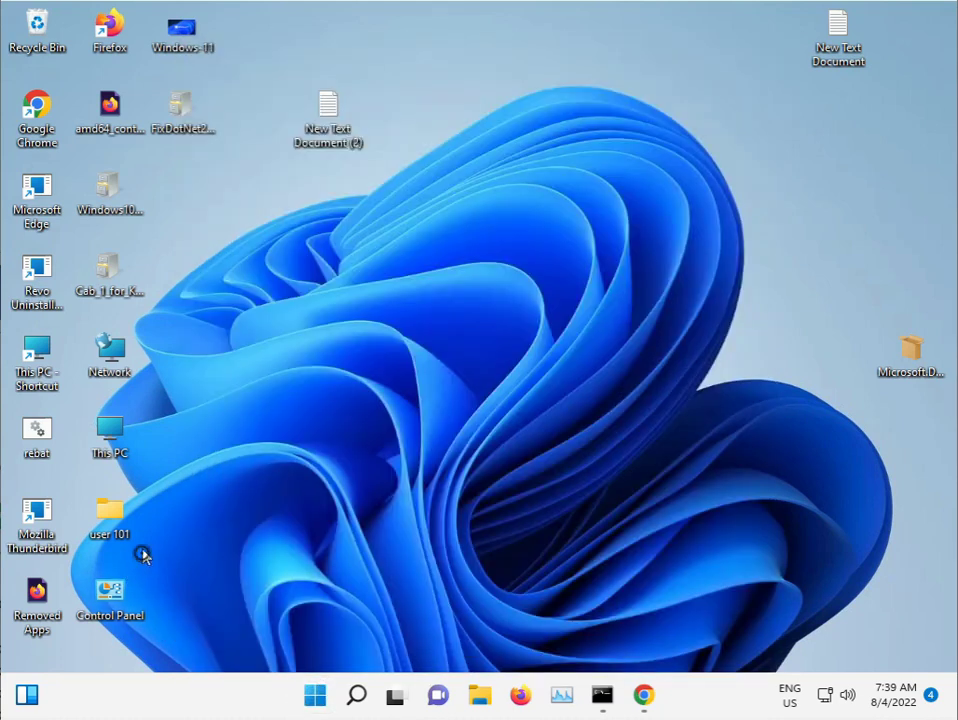
Step: Open the catroot2 folder inside Windows\System32 on Local Disk (C:) in File Explorer
{"action": "double_click", "coordinate": [38, 358]}
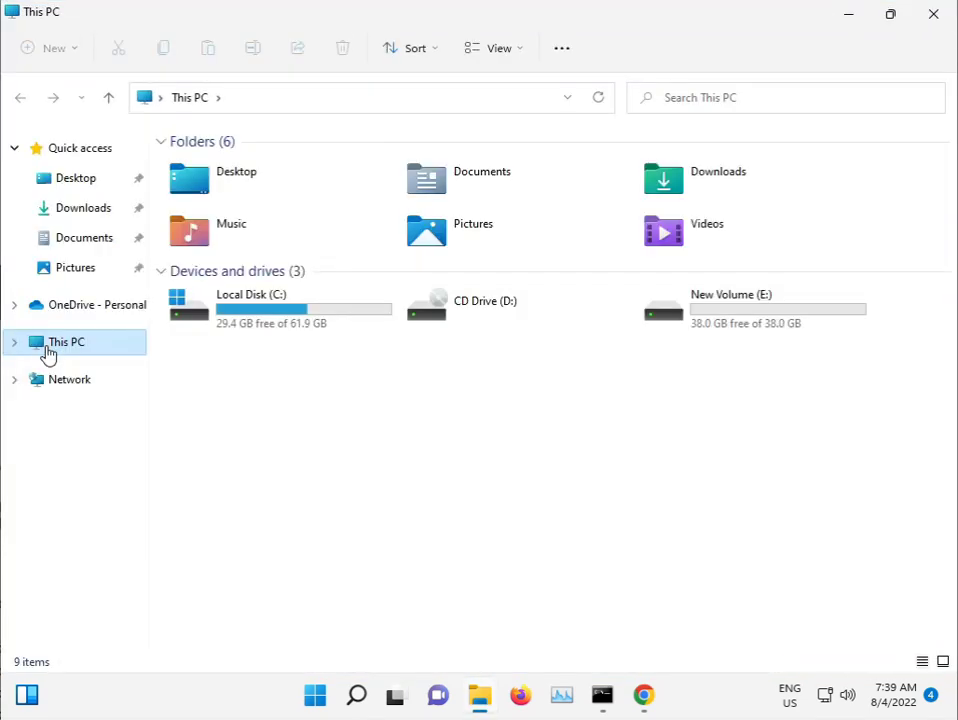
{"action": "double_click", "coordinate": [302, 326]}
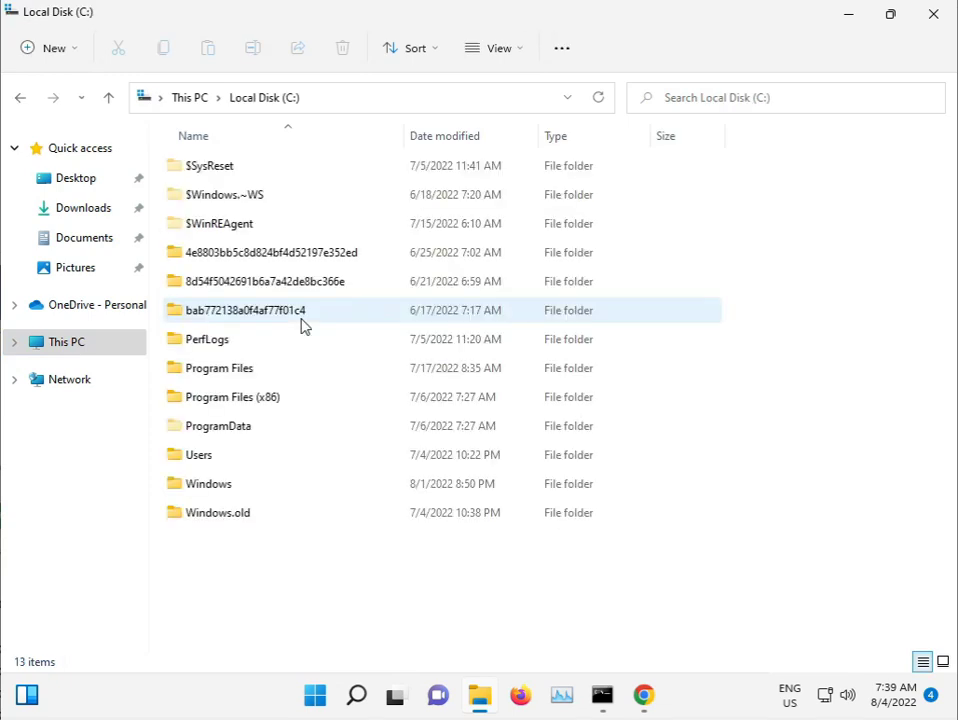
{"action": "double_click", "coordinate": [233, 484]}
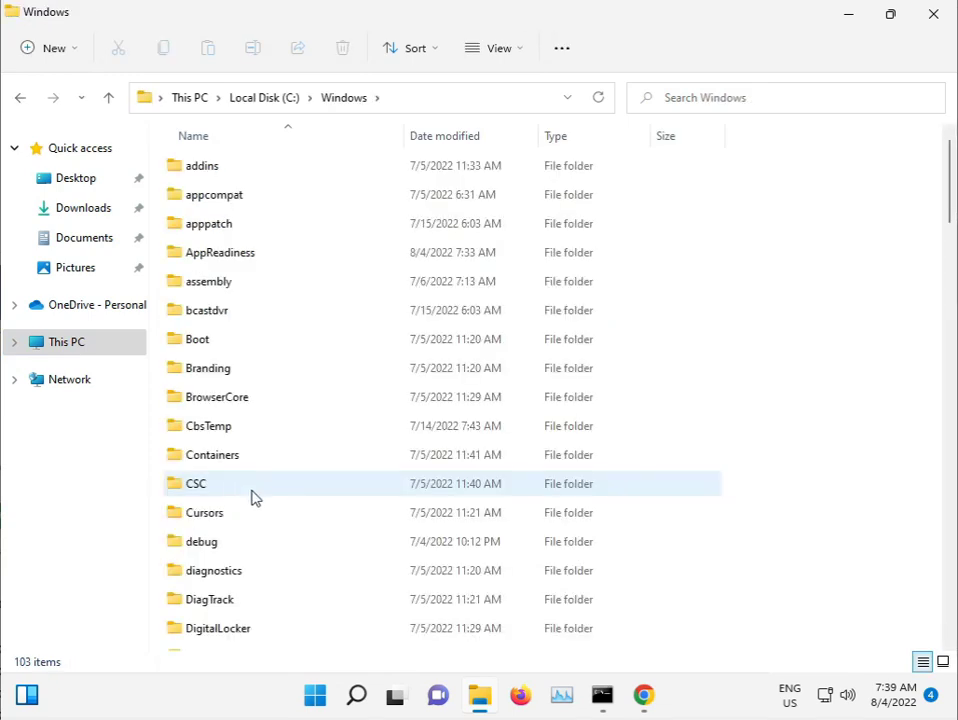
{"action": "scroll", "coordinate": [240, 495], "scroll_direction": "down", "scroll_amount": 6}
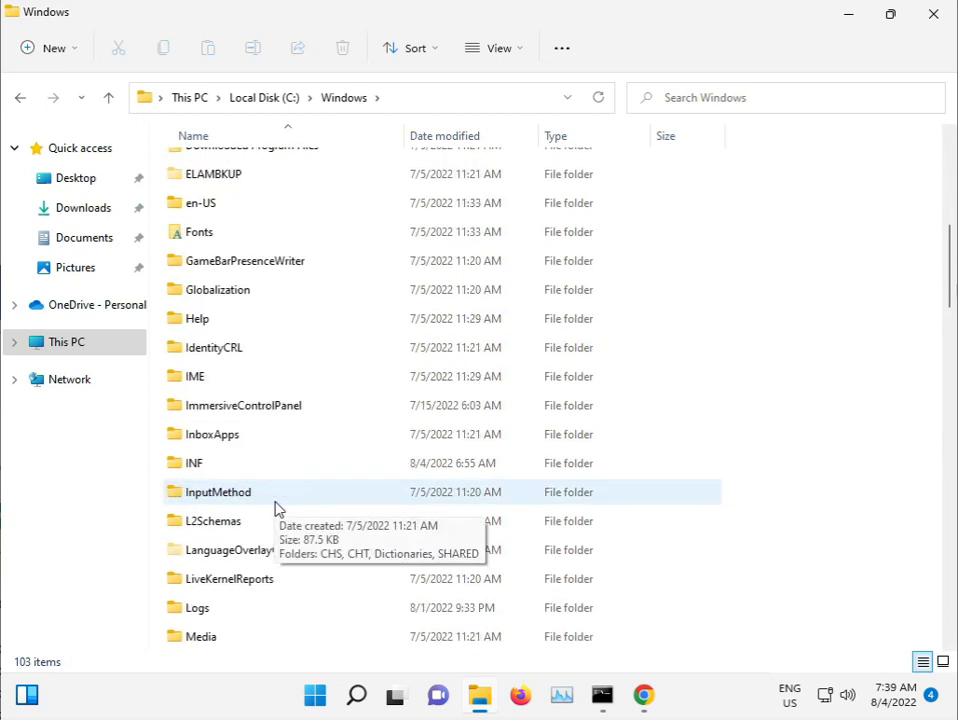
{"action": "scroll", "coordinate": [278, 510], "scroll_direction": "down", "scroll_amount": 5}
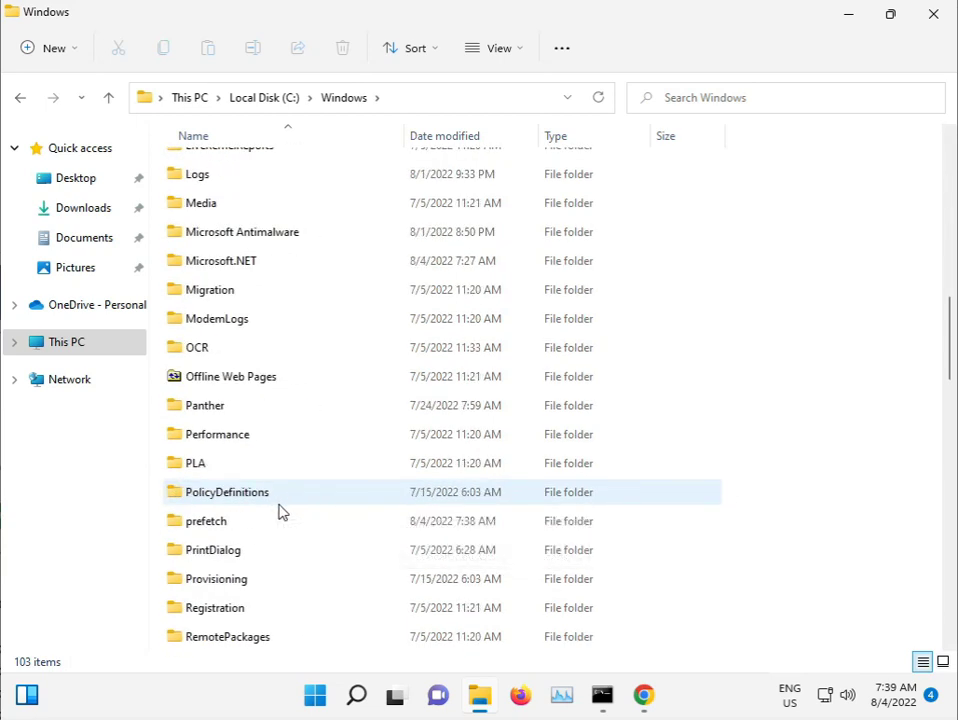
{"action": "scroll", "coordinate": [280, 511], "scroll_direction": "down", "scroll_amount": 5}
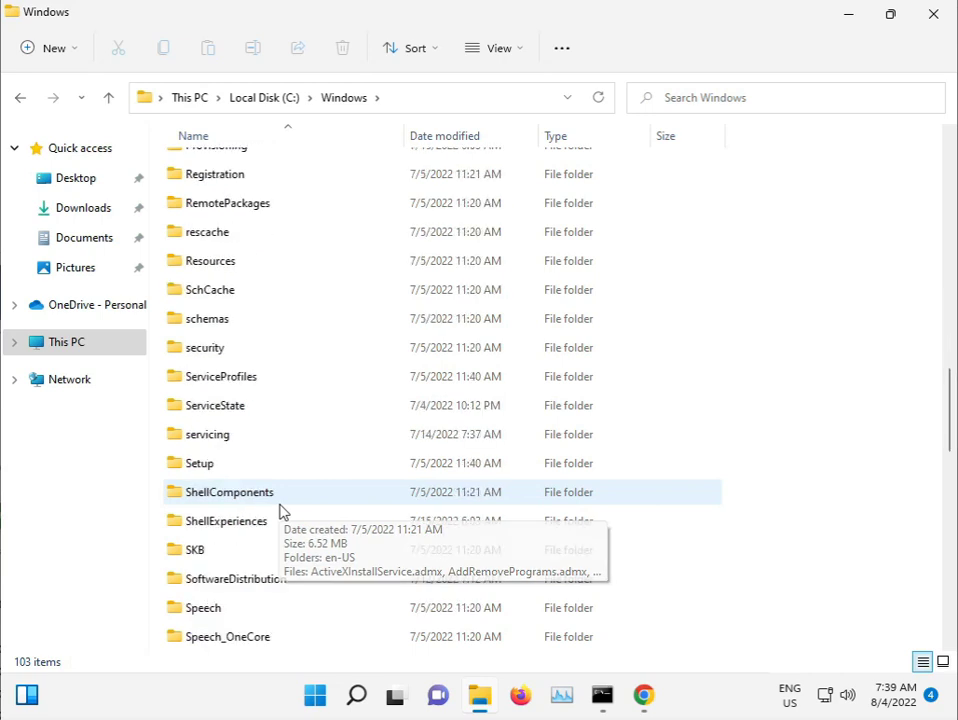
{"action": "scroll", "coordinate": [280, 511], "scroll_direction": "down", "scroll_amount": 4}
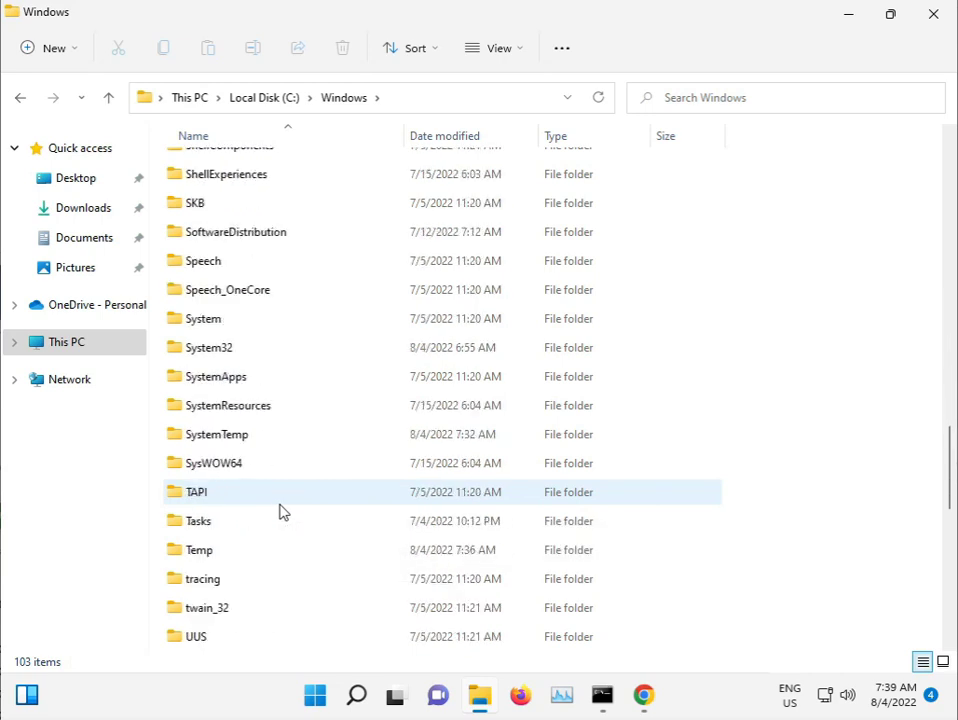
{"action": "double_click", "coordinate": [221, 350]}
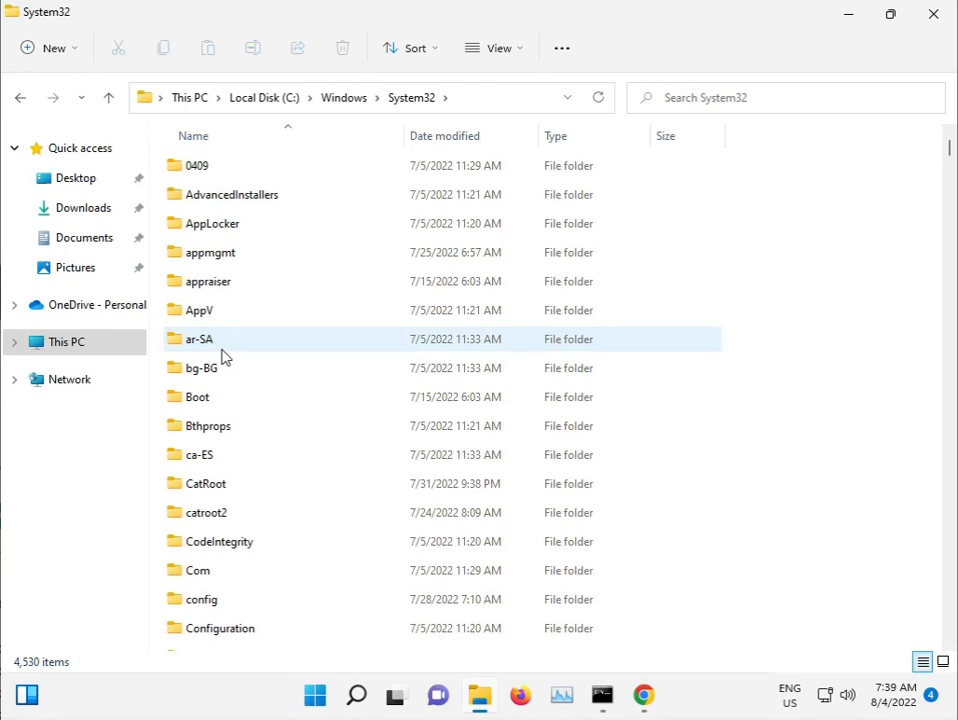
{"action": "double_click", "coordinate": [241, 512]}
Step: Permanently delete everything in catroot2, granting administrator permission for all current items and skipping the files in use
{"action": "left_click_drag", "start_coordinate": [244, 443], "coordinate": [257, 171]}
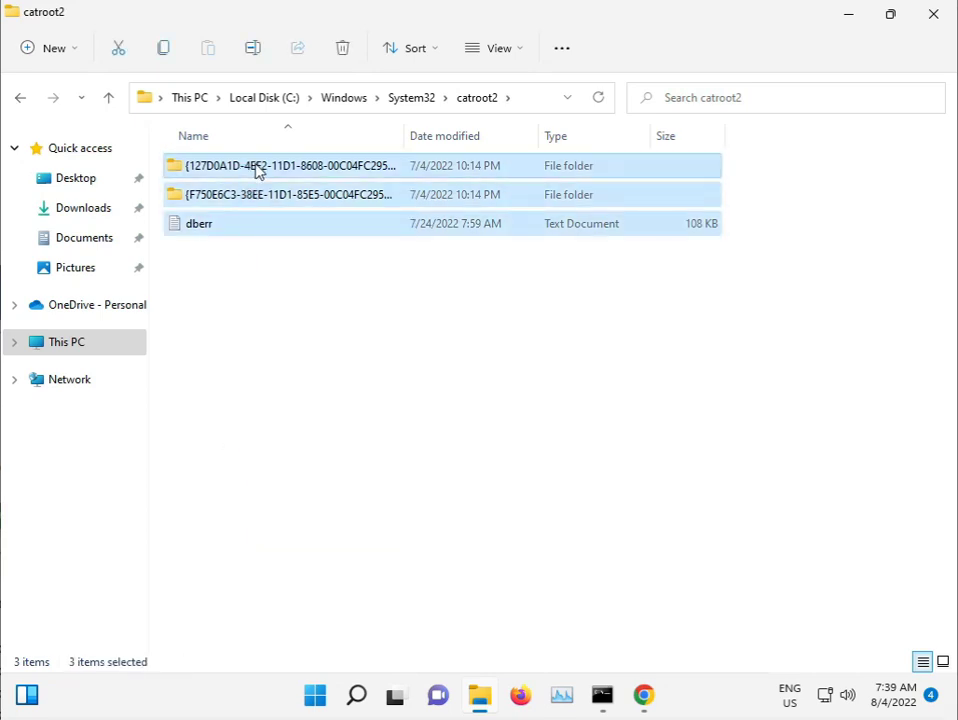
{"action": "key", "text": "shift+Delete"}
{"action": "key", "text": "Return"}
{"action": "left_click", "coordinate": [257, 224]}
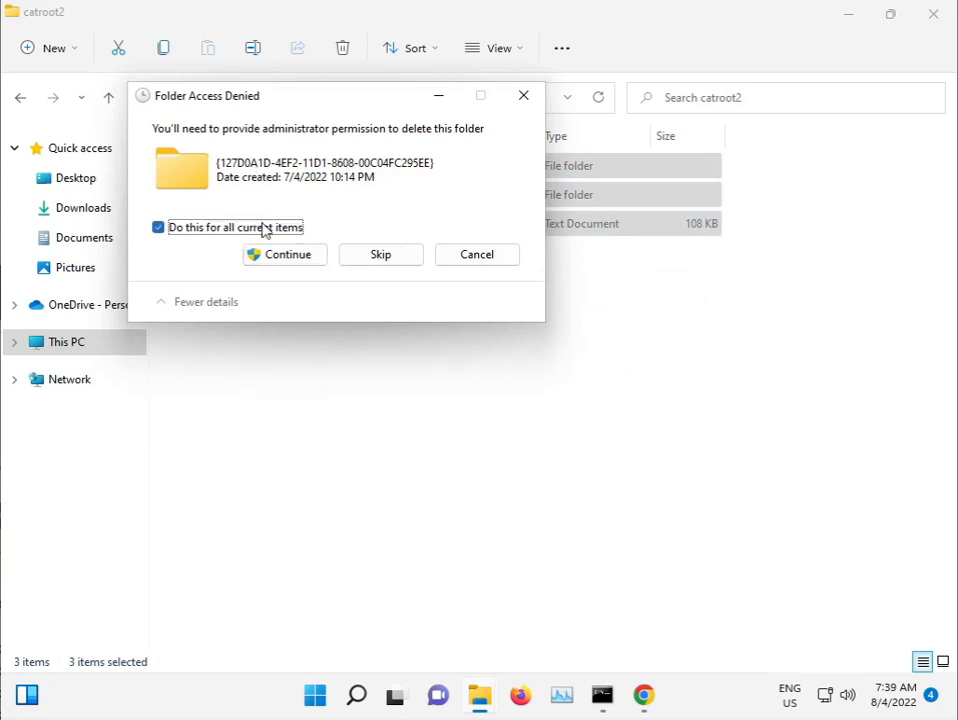
{"action": "left_click", "coordinate": [297, 250]}
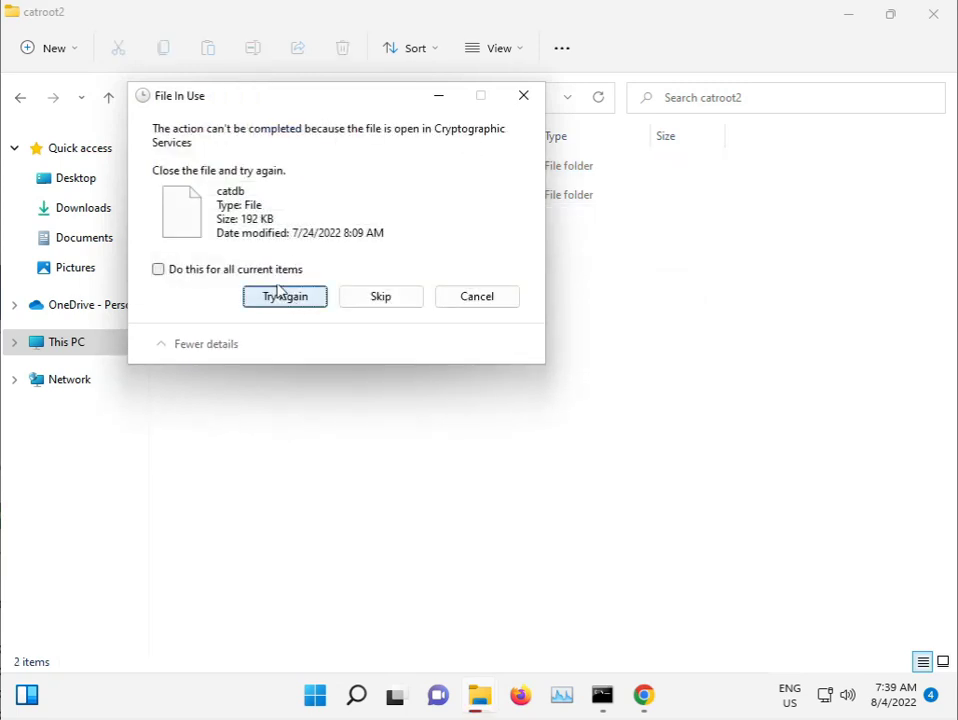
{"action": "left_click", "coordinate": [364, 300]}
{"action": "left_click", "coordinate": [259, 269]}
{"action": "left_click", "coordinate": [360, 301]}
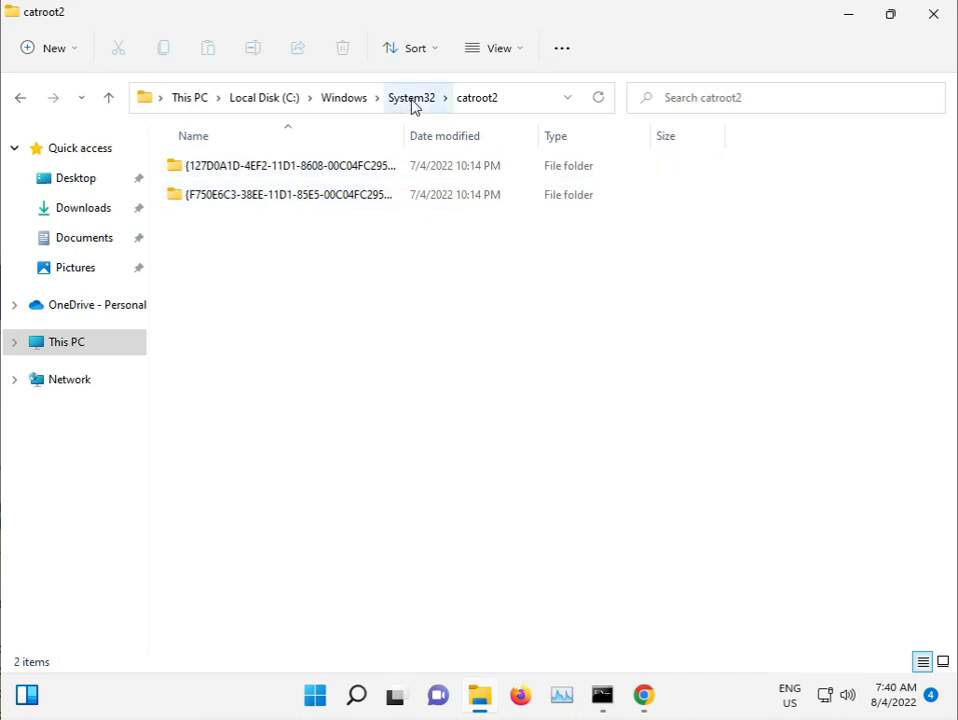
Step: Return to the System32 folder and look through its subfolders for SoftwareDistribution
{"action": "left_click", "coordinate": [411, 99]}
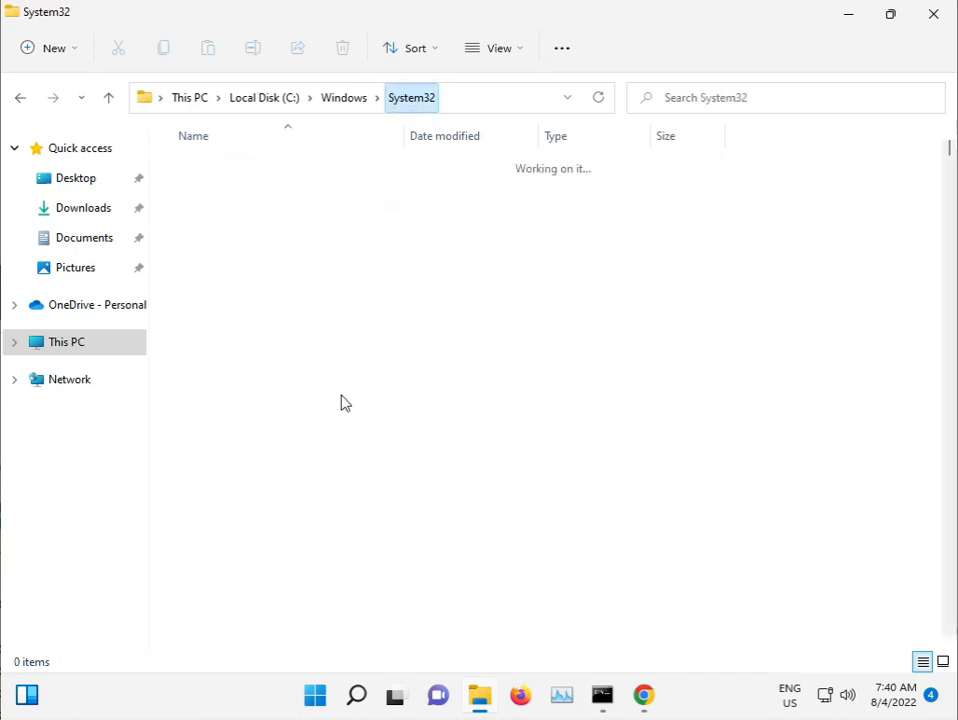
{"action": "scroll", "coordinate": [338, 443], "scroll_direction": "down", "scroll_amount": 1}
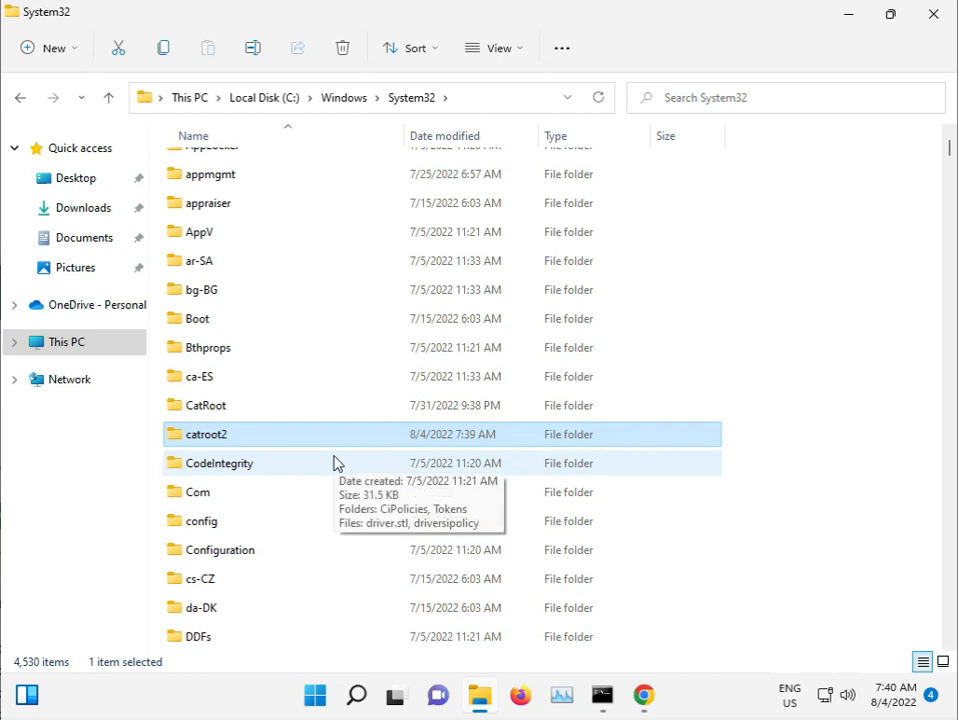
{"action": "scroll", "coordinate": [337, 463], "scroll_direction": "down", "scroll_amount": 1}
{"action": "scroll", "coordinate": [337, 463], "scroll_direction": "down", "scroll_amount": 20}
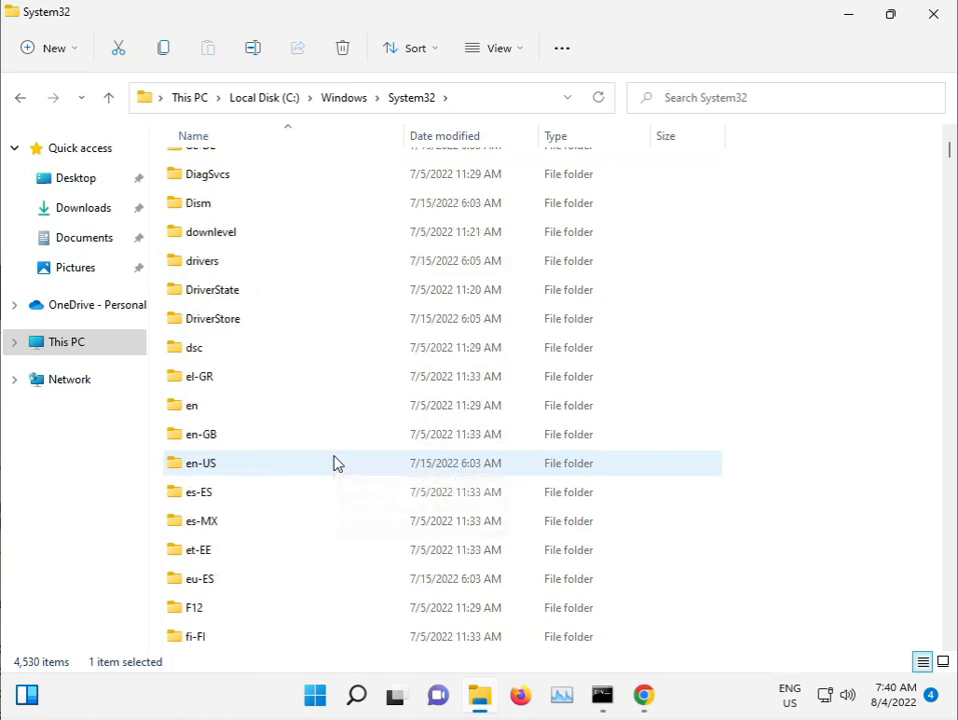
{"action": "scroll", "coordinate": [337, 463], "scroll_direction": "down", "scroll_amount": 5}
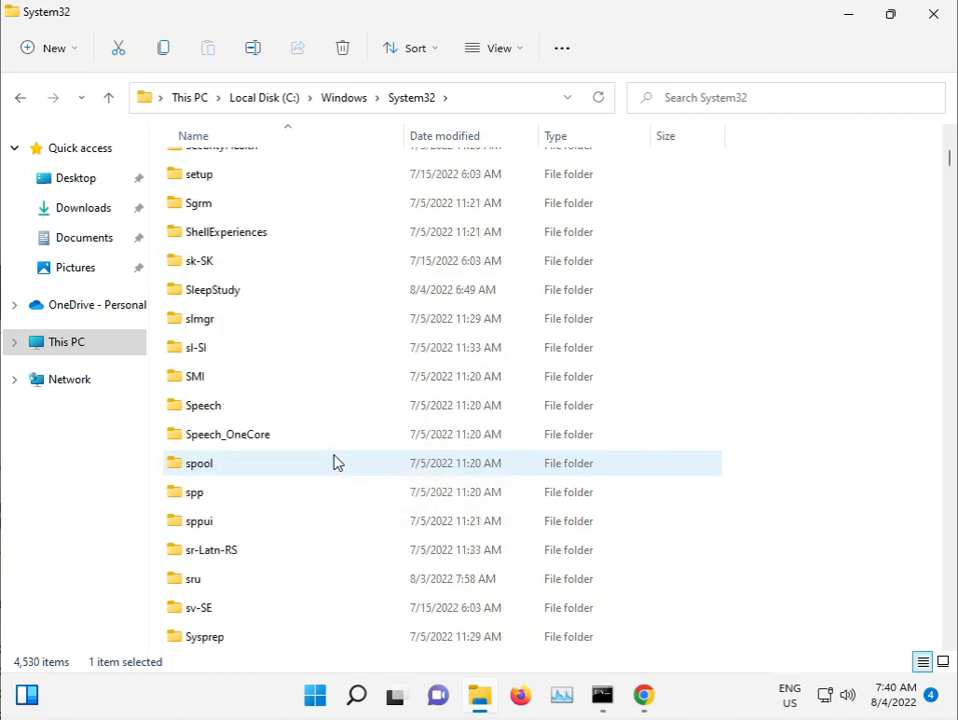
{"action": "scroll", "coordinate": [337, 463], "scroll_direction": "down", "scroll_amount": 2}
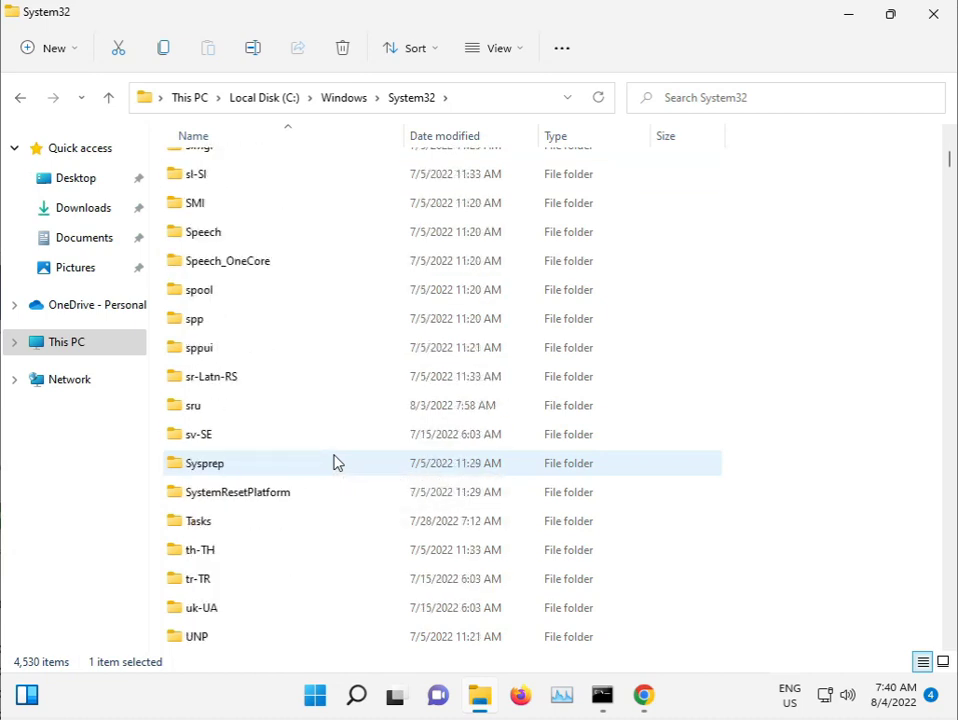
{"action": "scroll", "coordinate": [337, 463], "scroll_direction": "up", "scroll_amount": 4}
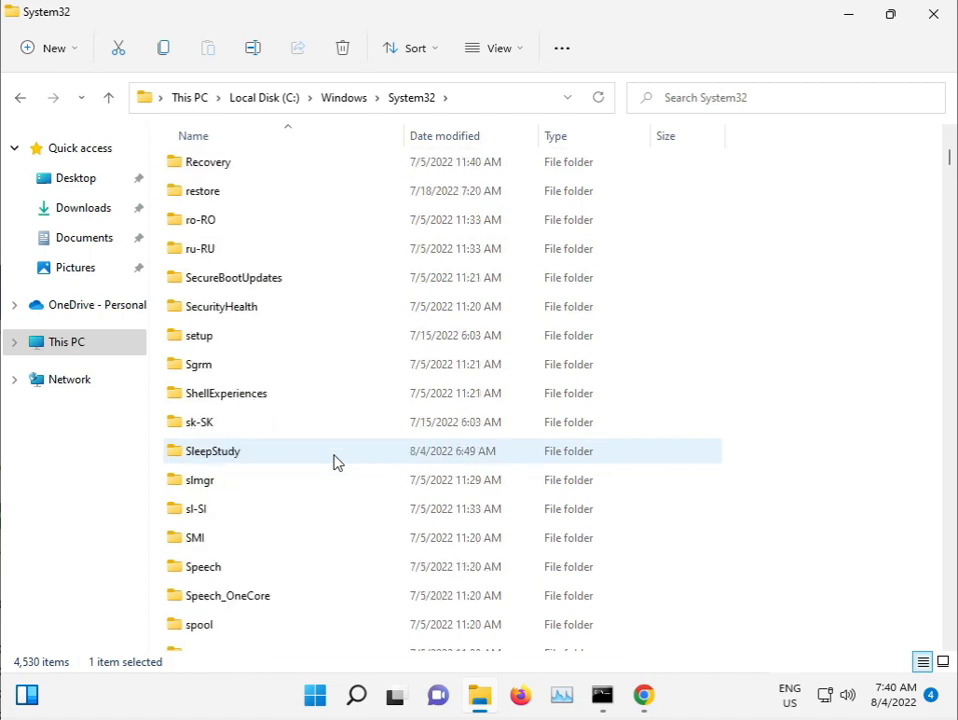
{"action": "scroll", "coordinate": [337, 463], "scroll_direction": "down", "scroll_amount": 1}
{"action": "left_click", "coordinate": [332, 460]}
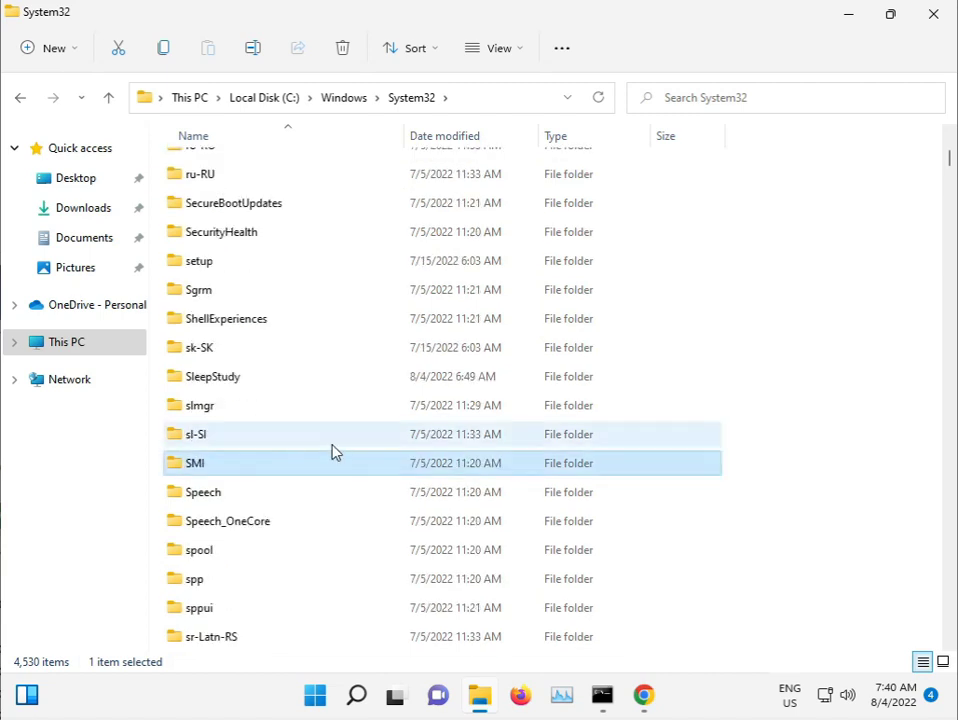
Step: Look through the System32 files whose names start with s for the SoftwareDistribution entry
{"action": "type", "text": "d3"}
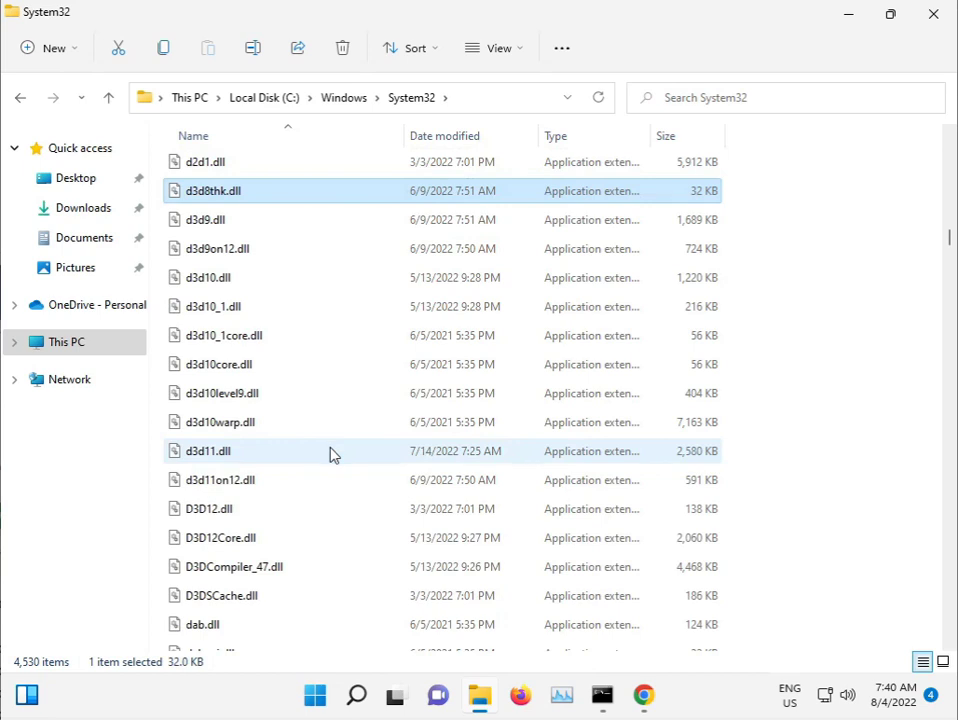
{"action": "type", "text": "s"}
{"action": "key", "text": "Down"}
{"action": "key", "text": "Down"}
{"action": "key", "text": "Down"}
{"action": "key", "text": "Down"}
{"action": "key", "text": "Down"}
{"action": "key", "text": "Down"}
{"action": "key", "text": "Down"}
{"action": "key", "text": "Down"}
{"action": "key", "text": "Down"}
{"action": "key", "text": "Down"}
{"action": "key", "text": "Down"}
{"action": "key", "text": "Down"}
{"action": "key", "text": "Down"}
{"action": "key", "text": "Down"}
{"action": "key", "text": "Down"}
{"action": "key", "text": "Down"}
{"action": "key", "text": "Down"}
{"action": "key", "text": "Down"}
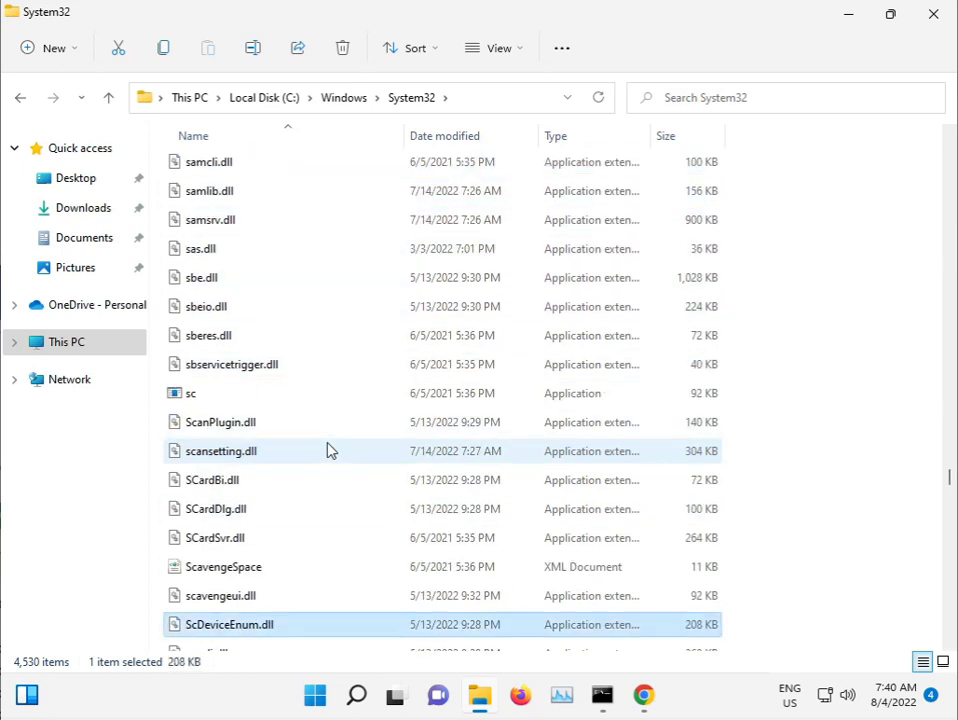
{"action": "key", "text": "Down"}
{"action": "key", "text": "Down"}
{"action": "key", "text": "Down"}
{"action": "key", "text": "Down"}
{"action": "key", "text": "Page_Down"}
{"action": "key", "text": "Down"}
{"action": "key", "text": "Down"}
{"action": "key", "text": "Down"}
{"action": "key", "text": "Down"}
{"action": "key", "text": "Down"}
{"action": "key", "text": "Down"}
{"action": "key", "text": "Down"}
{"action": "key", "text": "Down"}
{"action": "key", "text": "Down"}
{"action": "key", "text": "Down"}
{"action": "key", "text": "Down"}
{"action": "key", "text": "Down"}
{"action": "key", "text": "Down"}
{"action": "key", "text": "Page_Down"}
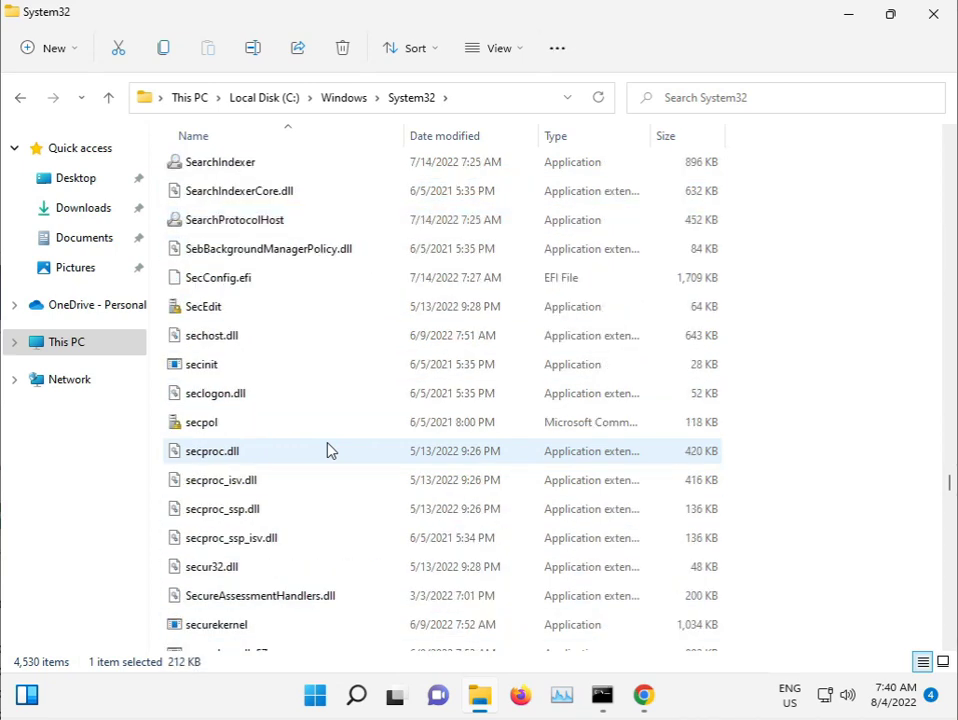
{"action": "key", "text": "Down"}
{"action": "key", "text": "Down"}
{"action": "key", "text": "Down"}
{"action": "key", "text": "Down"}
{"action": "key", "text": "Down"}
{"action": "key", "text": "Down"}
{"action": "key", "text": "Down"}
{"action": "key", "text": "Down"}
{"action": "key", "text": "Down"}
{"action": "key", "text": "Down"}
{"action": "key", "text": "Down"}
{"action": "key", "text": "Down"}
{"action": "key", "text": "Down"}
{"action": "key", "text": "Down"}
{"action": "key", "text": "Down"}
{"action": "key", "text": "Down"}
{"action": "key", "text": "Down"}
{"action": "key", "text": "Down"}
{"action": "key", "text": "Down"}
{"action": "key", "text": "Down"}
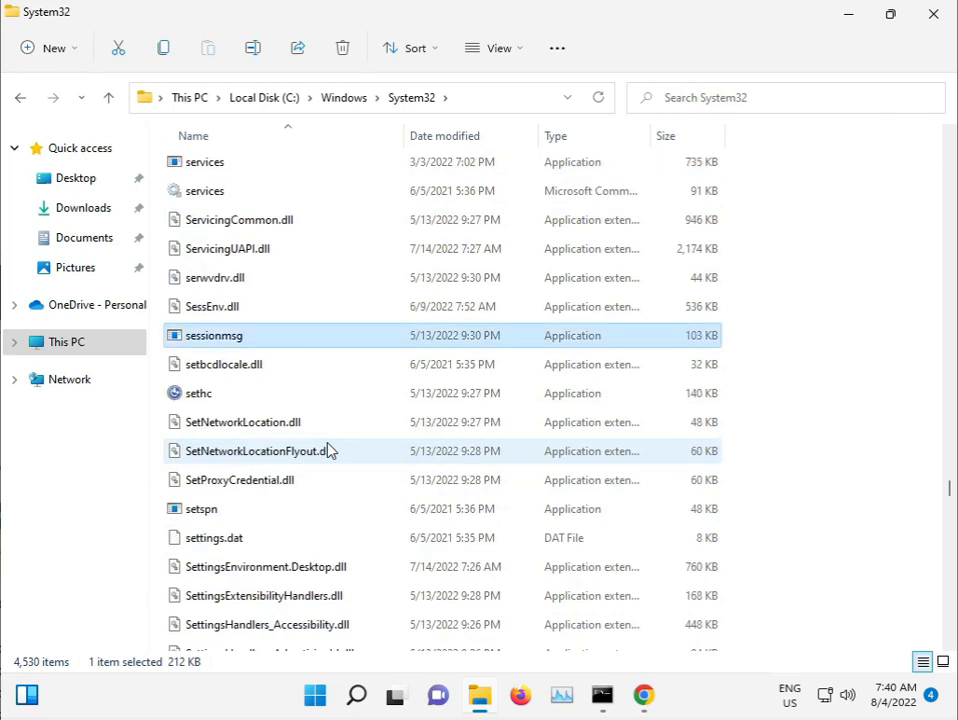
{"action": "key", "text": "Down"}
{"action": "key", "text": "Down"}
{"action": "key", "text": "Down"}
{"action": "key", "text": "Down"}
{"action": "key", "text": "Down"}
{"action": "key", "text": "Down"}
{"action": "key", "text": "Down"}
{"action": "key", "text": "Down"}
{"action": "key", "text": "Down"}
{"action": "key", "text": "Down"}
{"action": "key", "text": "Down"}
{"action": "key", "text": "Down"}
{"action": "key", "text": "Down"}
{"action": "key", "text": "Down"}
{"action": "key", "text": "Down"}
{"action": "key", "text": "Down"}
{"action": "key", "text": "Down"}
{"action": "key", "text": "Down"}
{"action": "key", "text": "Down"}
{"action": "key", "text": "Down"}
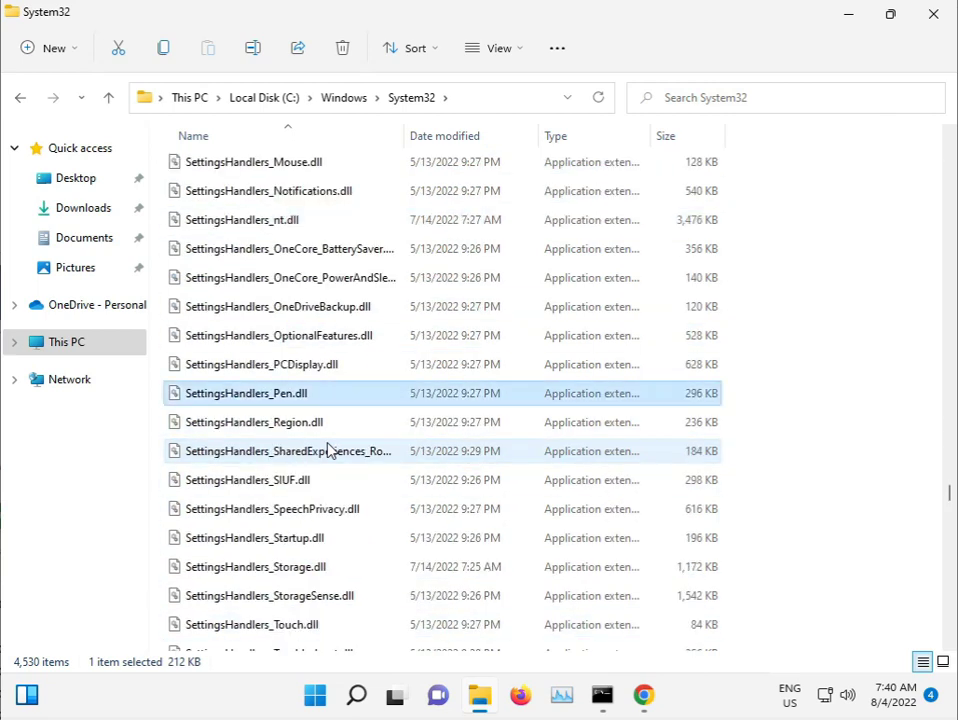
{"action": "key", "text": "Down"}
{"action": "key", "text": "Down"}
{"action": "key", "text": "Down"}
{"action": "key", "text": "Down"}
{"action": "key", "text": "Down"}
{"action": "key", "text": "Down"}
{"action": "key", "text": "Down"}
{"action": "key", "text": "Down"}
{"action": "key", "text": "Down"}
{"action": "key", "text": "Down"}
{"action": "key", "text": "Down"}
{"action": "key", "text": "Down"}
{"action": "key", "text": "Down"}
{"action": "key", "text": "Down"}
{"action": "key", "text": "Down"}
{"action": "key", "text": "Down"}
{"action": "key", "text": "Down"}
{"action": "key", "text": "Down"}
{"action": "key", "text": "Down"}
{"action": "key", "text": "Down"}
Step: Go back up to the Windows folder and open its SoftwareDistribution folder
{"action": "left_click", "coordinate": [350, 98]}
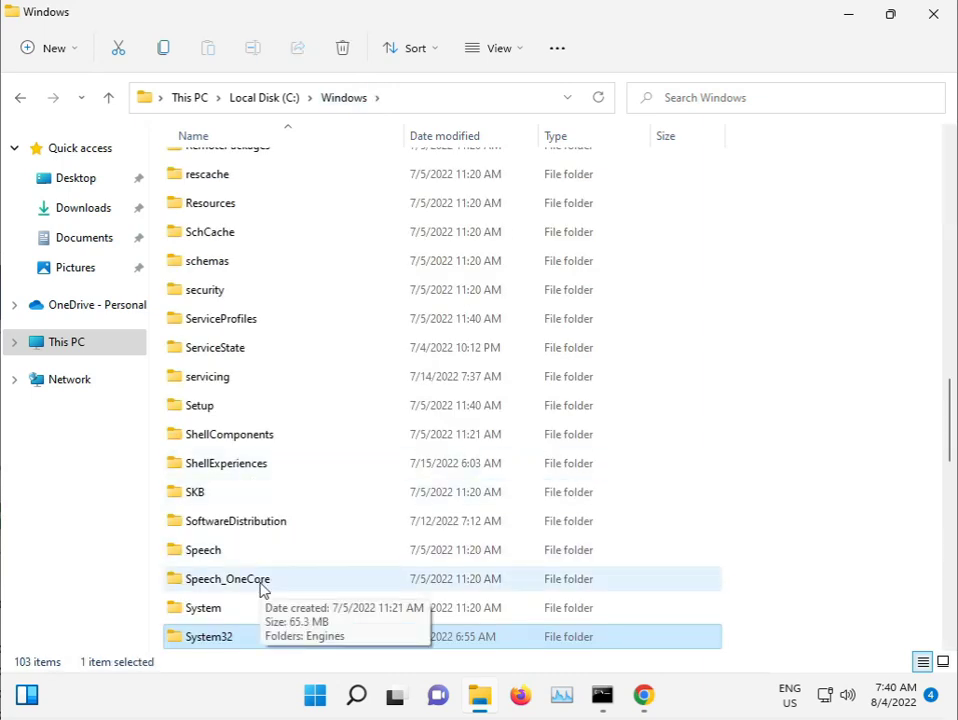
{"action": "scroll", "coordinate": [260, 590], "scroll_direction": "down", "scroll_amount": 6}
{"action": "key", "text": "Down"}
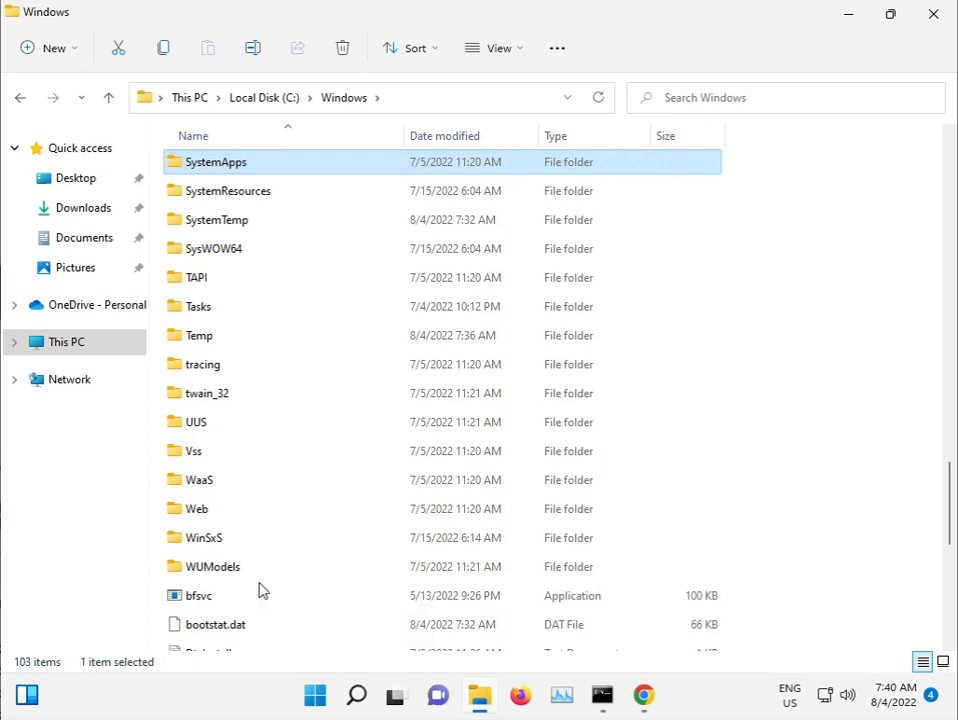
{"action": "key", "text": "Down"}
{"action": "key", "text": "Down"}
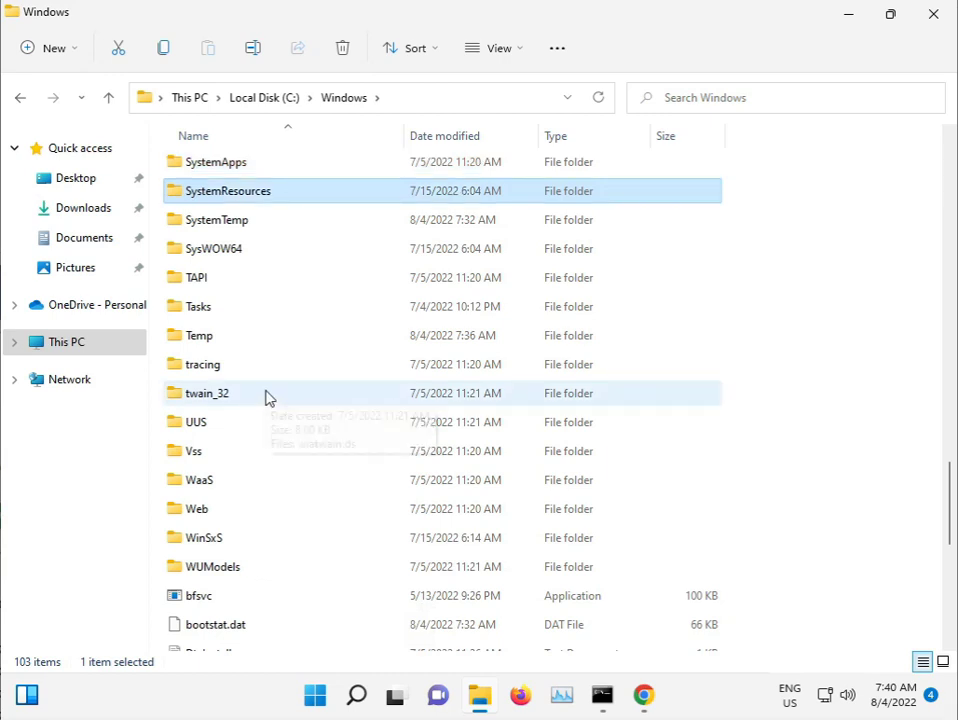
{"action": "scroll", "coordinate": [270, 380], "scroll_direction": "up", "scroll_amount": 1}
{"action": "scroll", "coordinate": [274, 367], "scroll_direction": "up", "scroll_amount": 3}
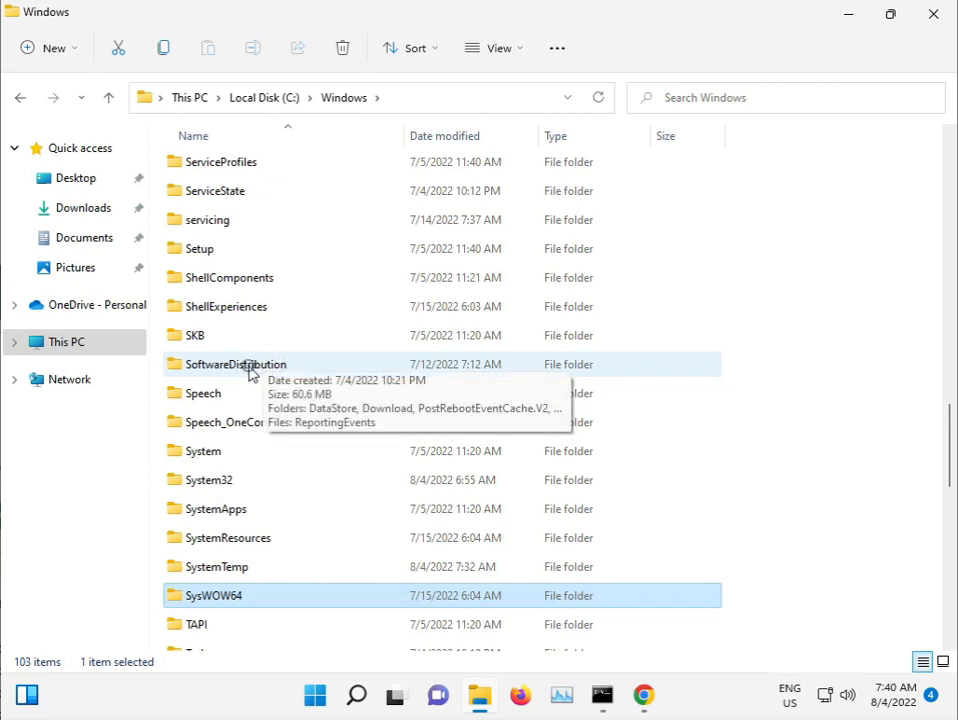
{"action": "double_click", "coordinate": [236, 364]}
Step: Permanently delete all items in the SoftwareDistribution folder, skipping the files in use
{"action": "left_click_drag", "start_coordinate": [260, 397], "coordinate": [245, 166]}
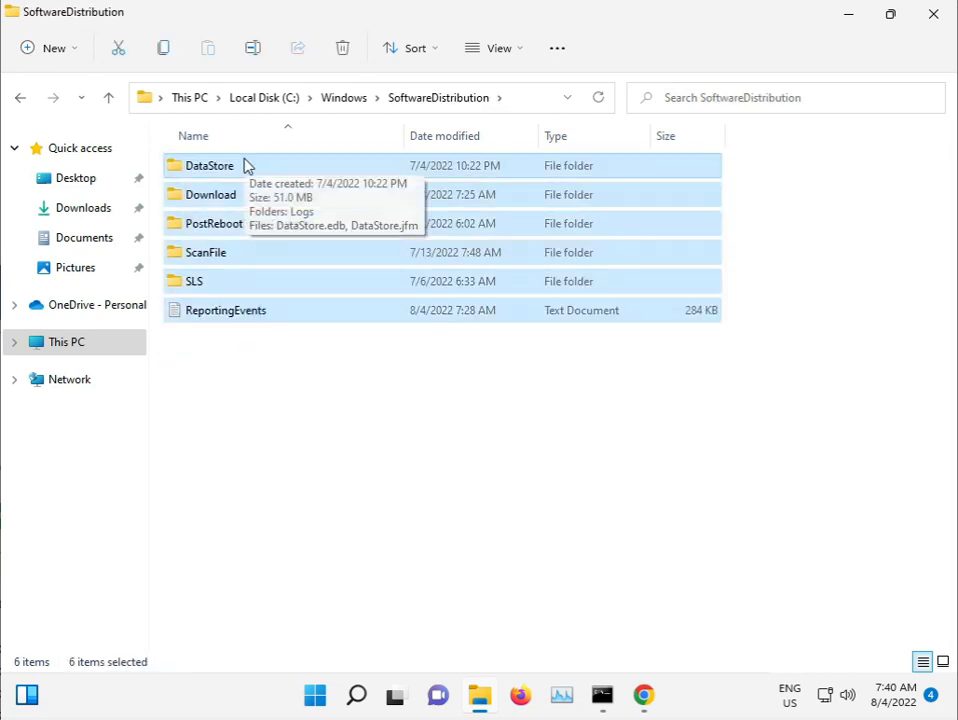
{"action": "key", "text": "shift+Delete"}
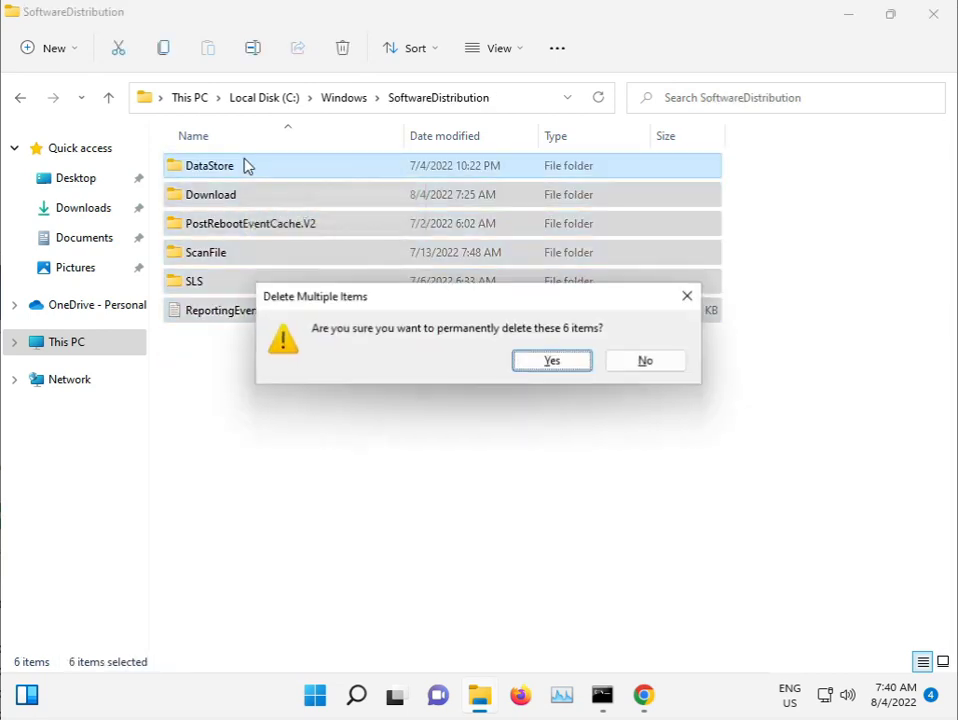
{"action": "left_click", "coordinate": [548, 361]}
{"action": "left_click", "coordinate": [424, 256]}
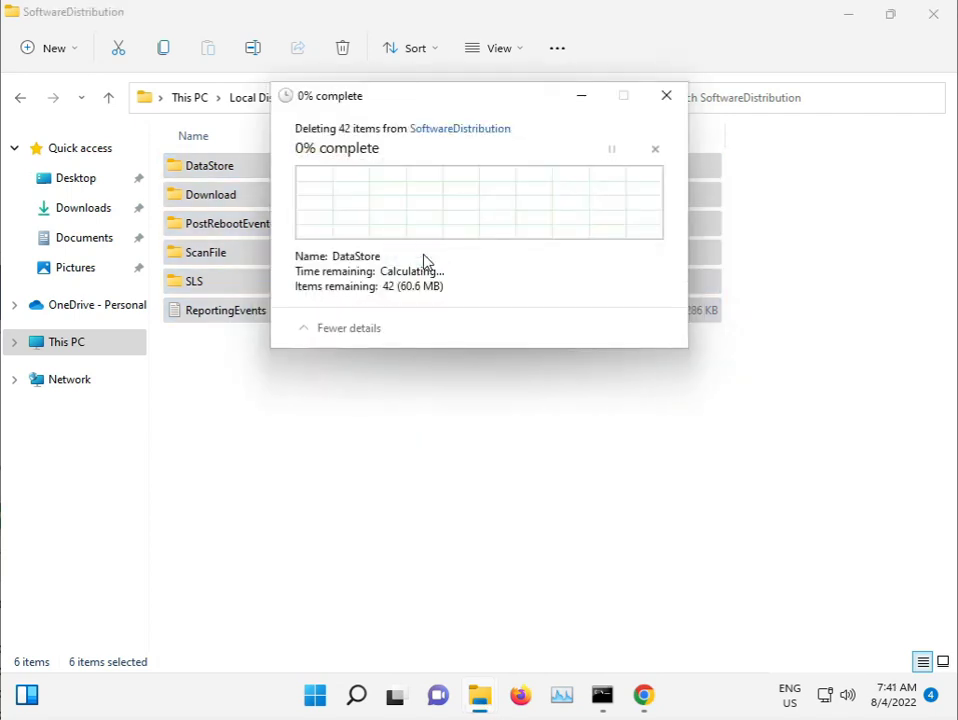
{"action": "left_click", "coordinate": [321, 258]}
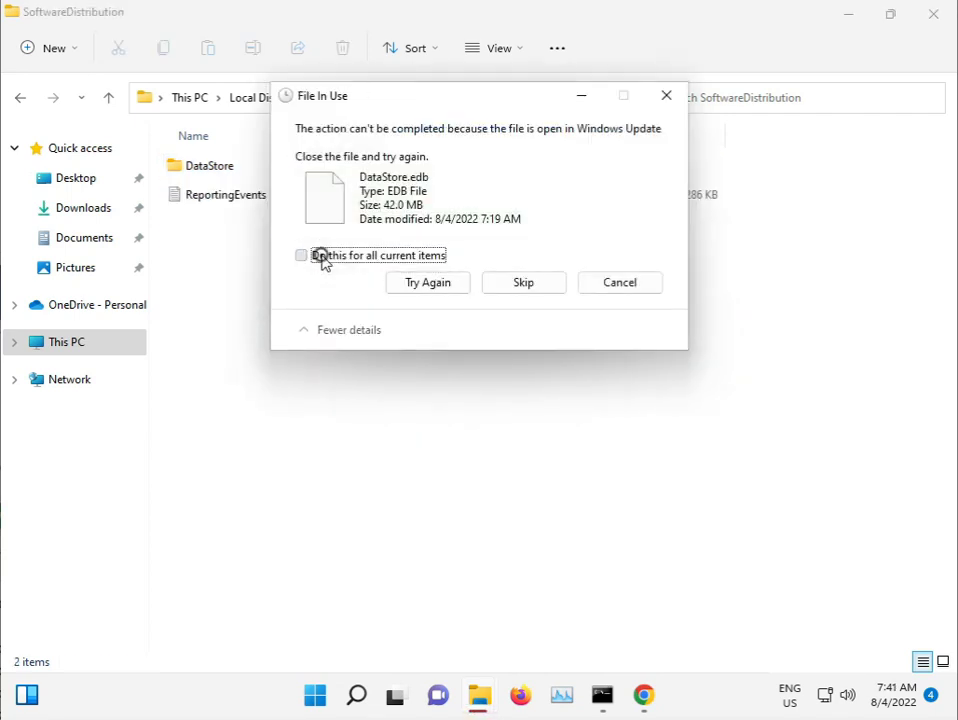
{"action": "left_click", "coordinate": [525, 285]}
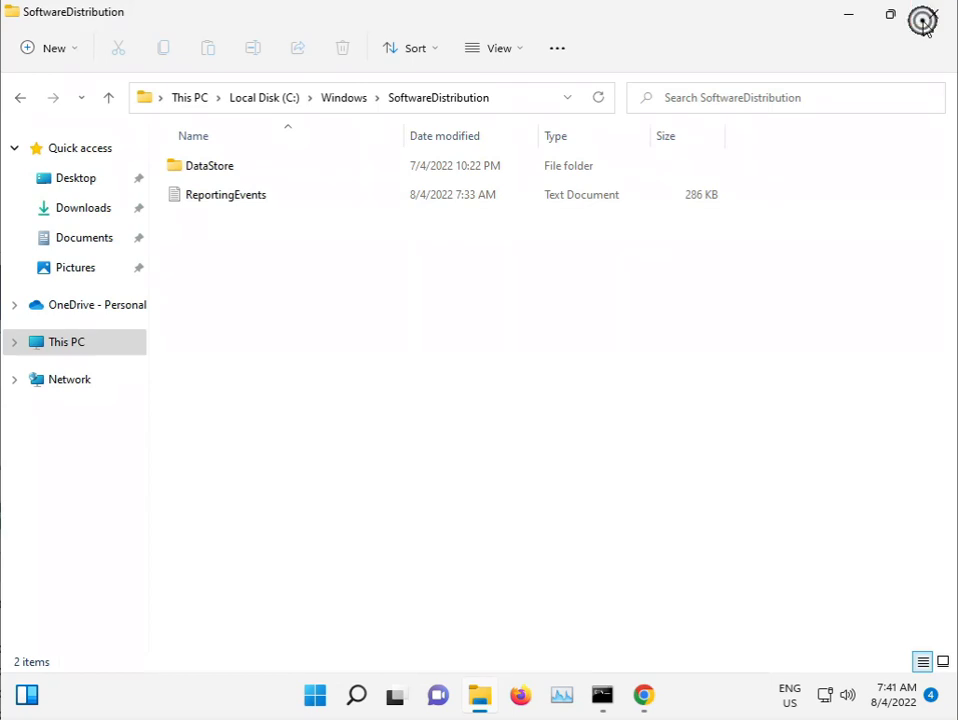
Step: Close File Explorer and switch to the Command Prompt window running sfc /scannow
{"action": "left_click", "coordinate": [930, 16]}
{"action": "left_click", "coordinate": [601, 694]}
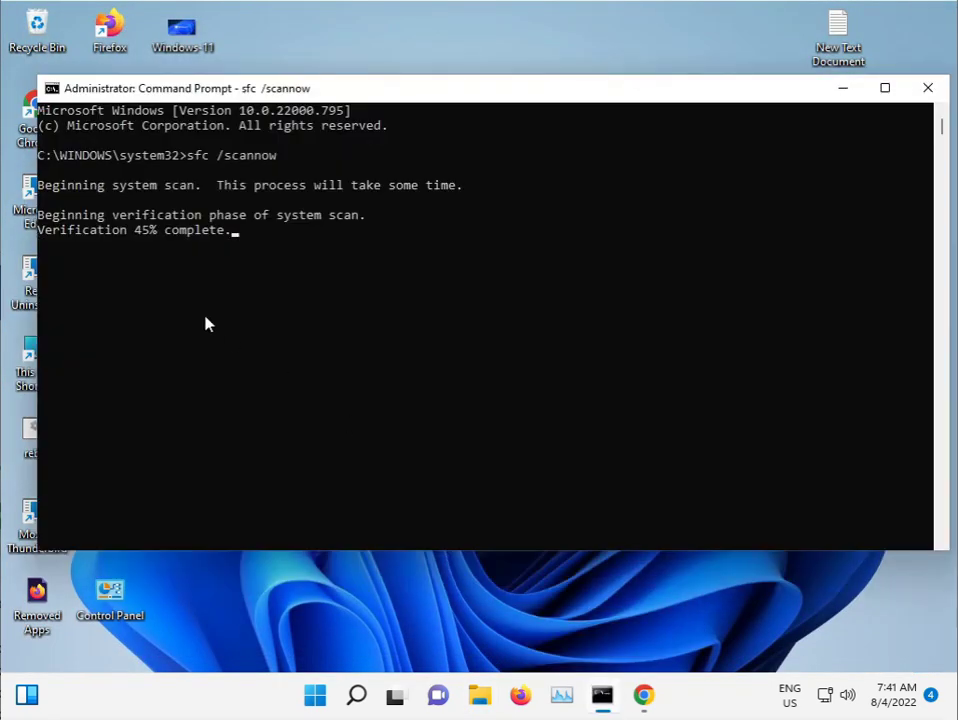